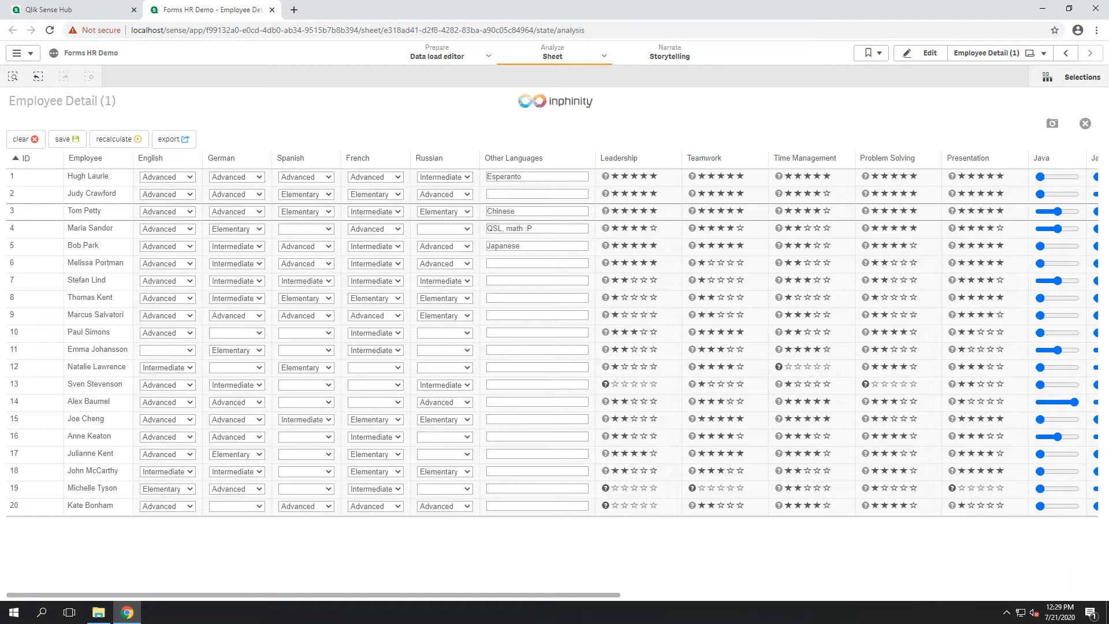
Enter Slovak as the other language for the employee in row 6.
left_click(455, 195)
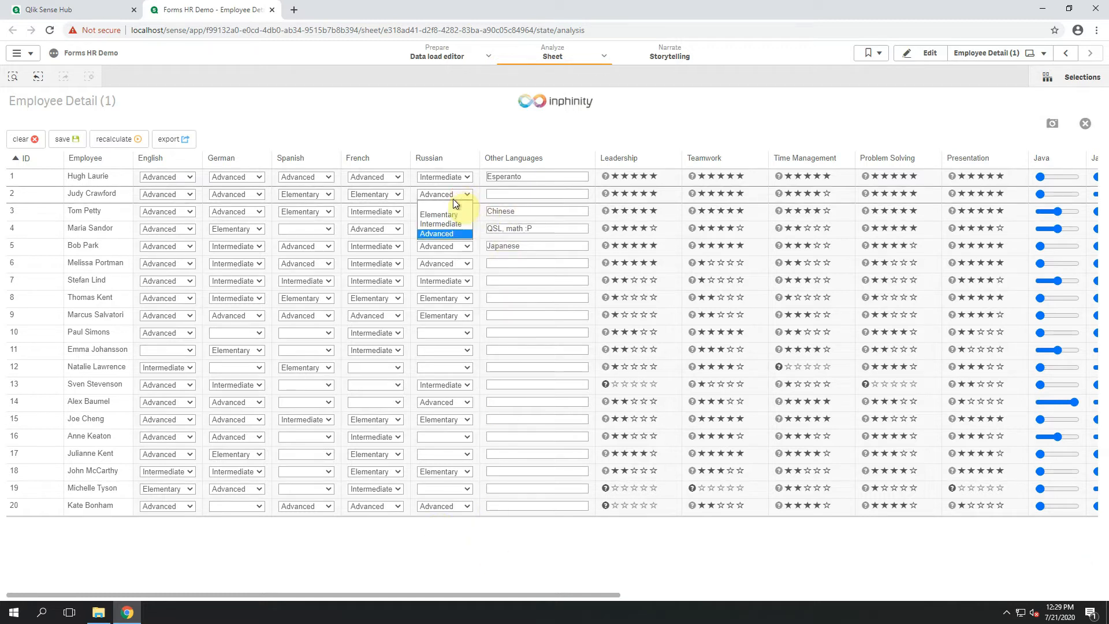
left_click(504, 264)
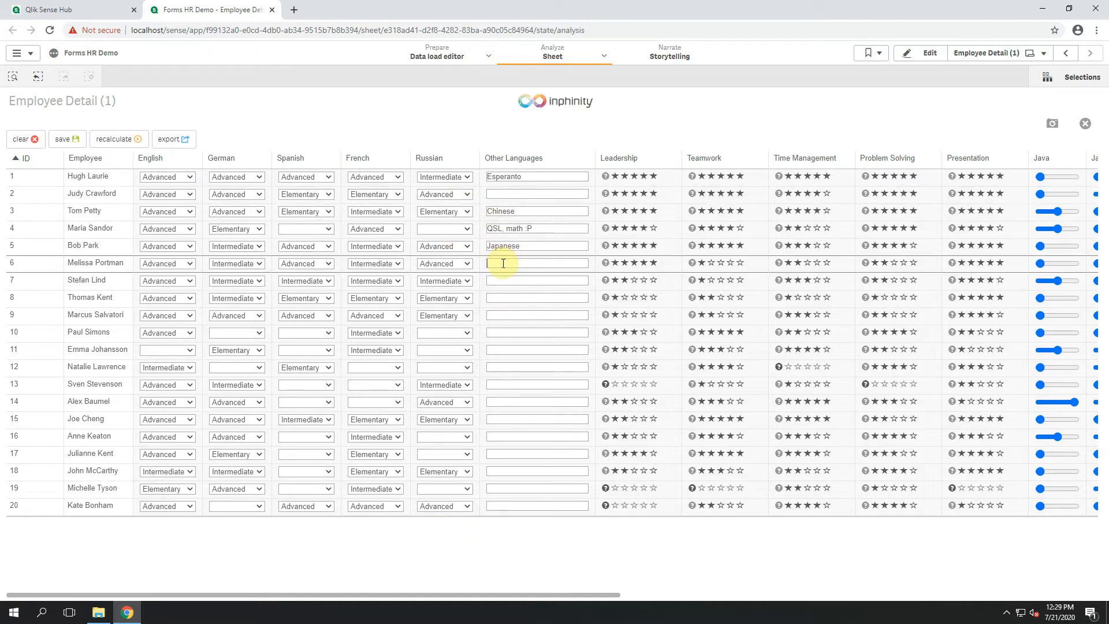
type("Slovak")
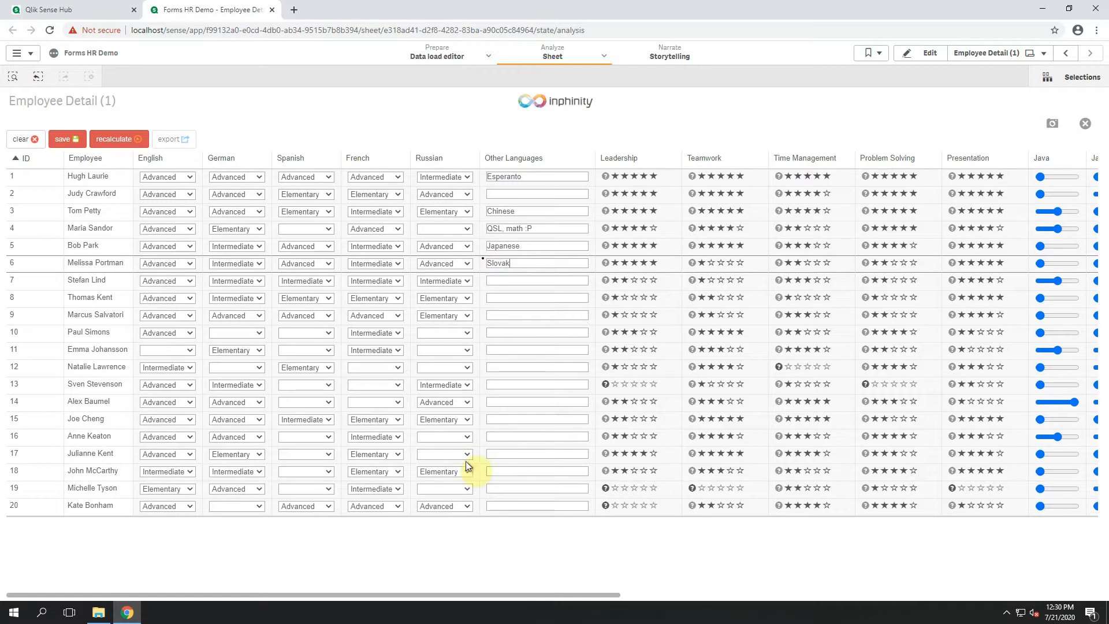
Rate Teamwork with three stars for the employee in row 6 and leave the full-screen table view.
left_click_drag(433, 598, 702, 598)
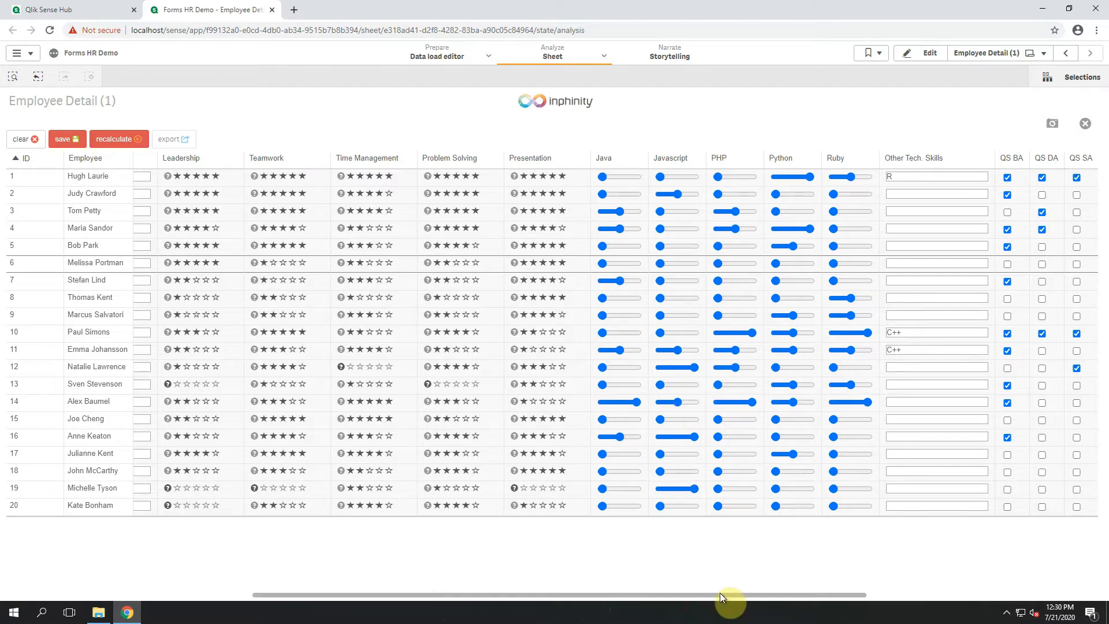
left_click_drag(720, 594, 402, 594)
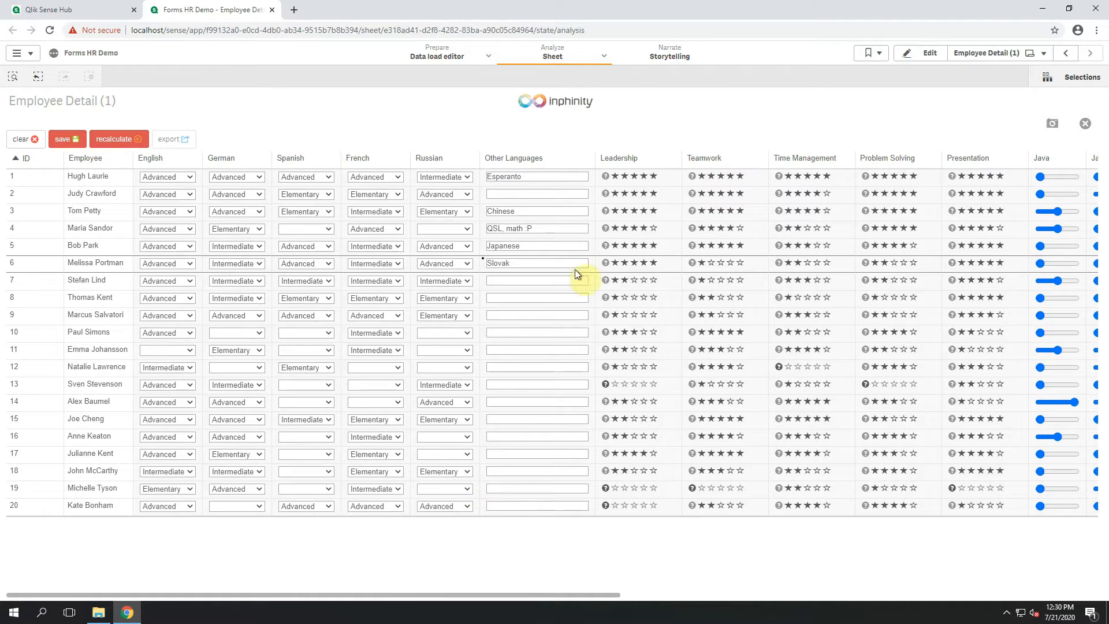
left_click(721, 264)
left_click_drag(568, 595, 806, 598)
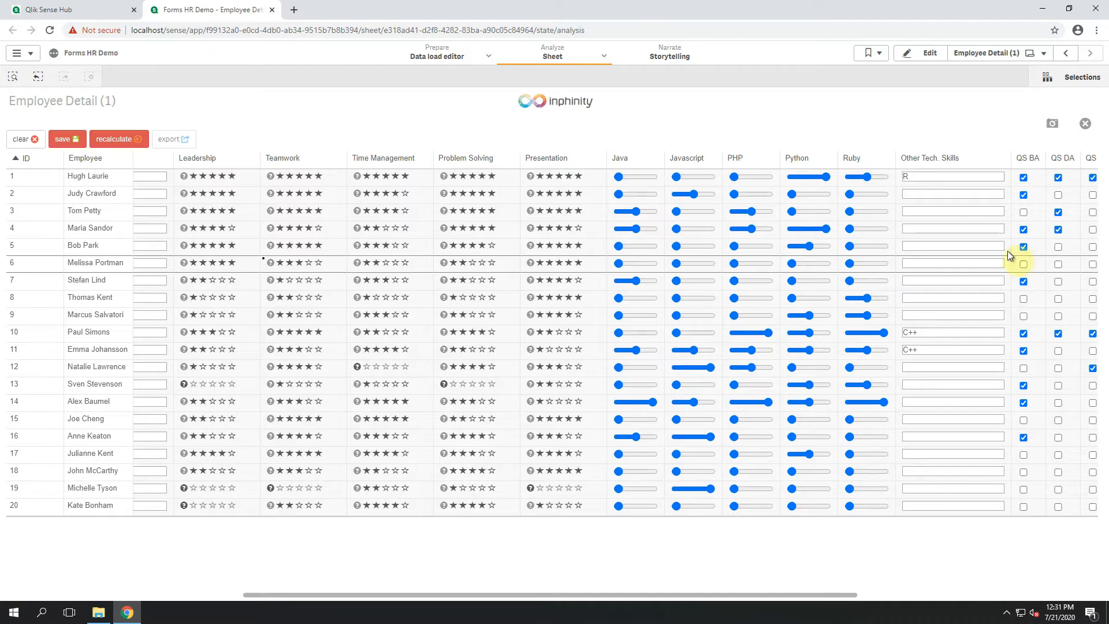
left_click(1082, 128)
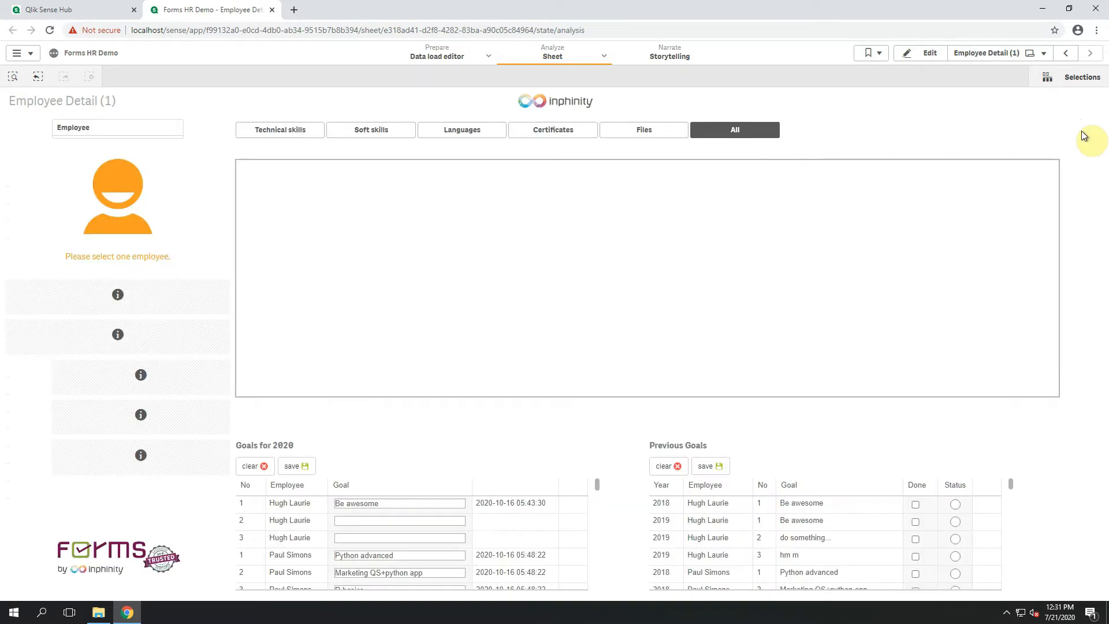
Enable Show single record in the employee table's appearance settings and finish editing the sheet.
left_click(940, 61)
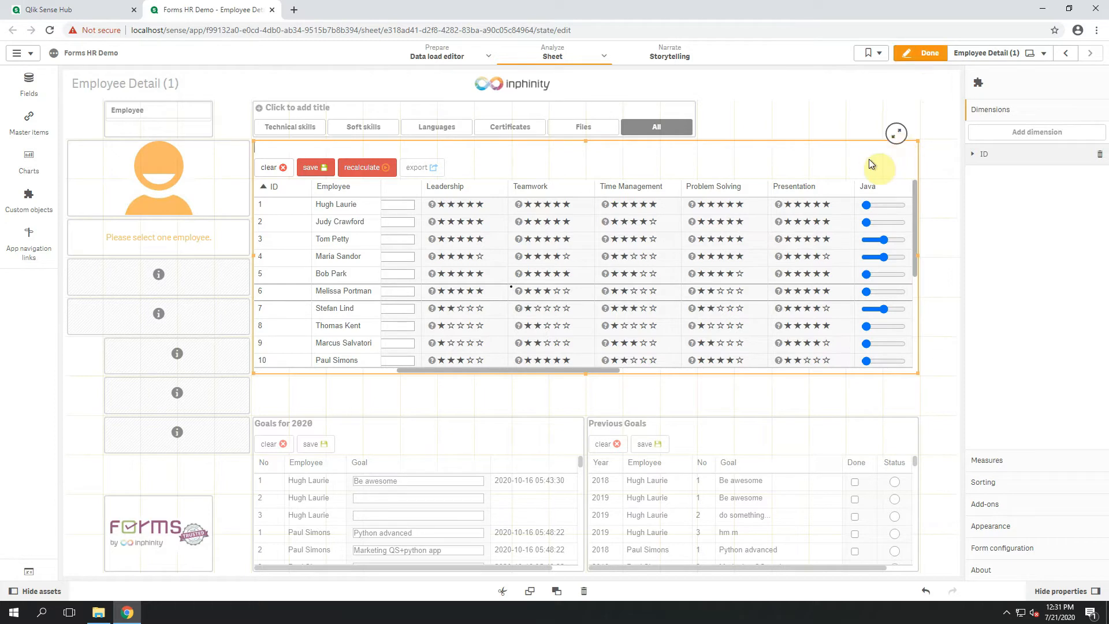
left_click(1026, 527)
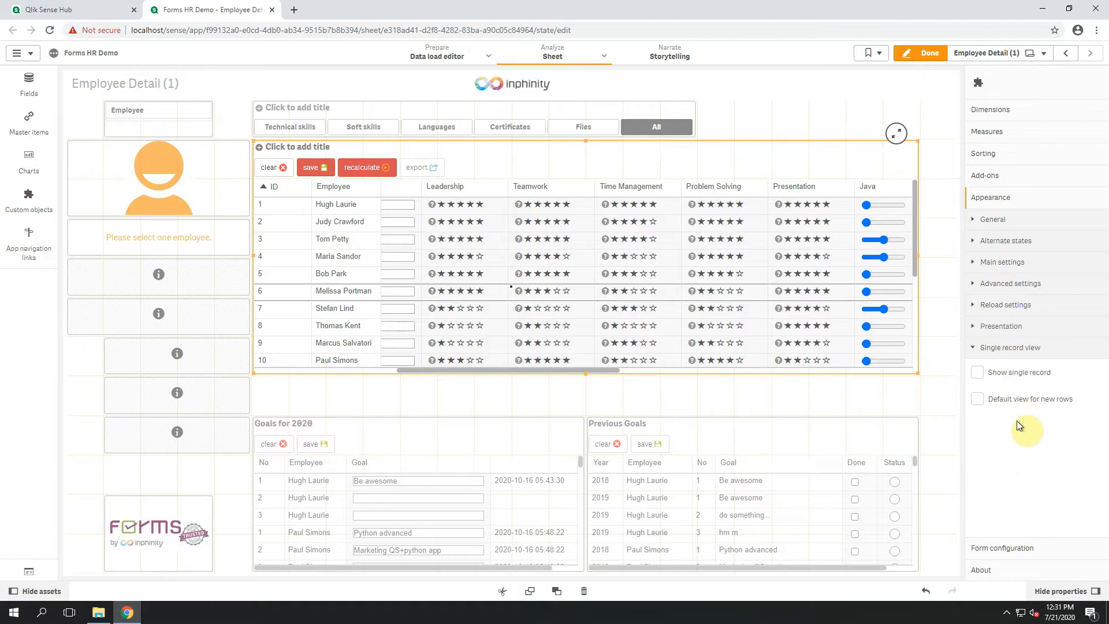
left_click(1008, 384)
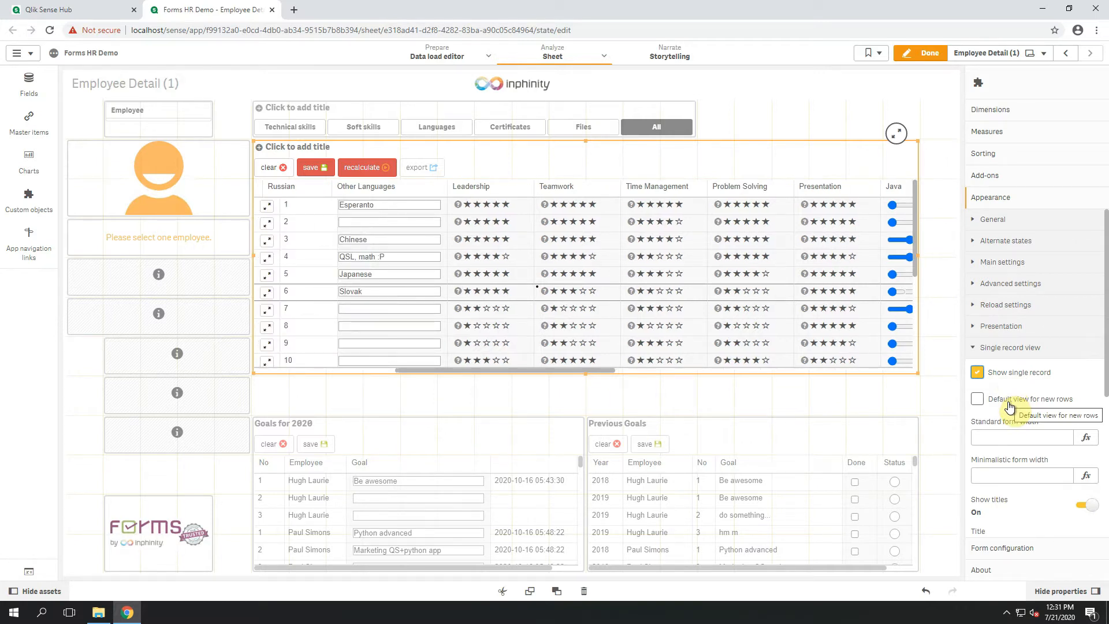
left_click(924, 53)
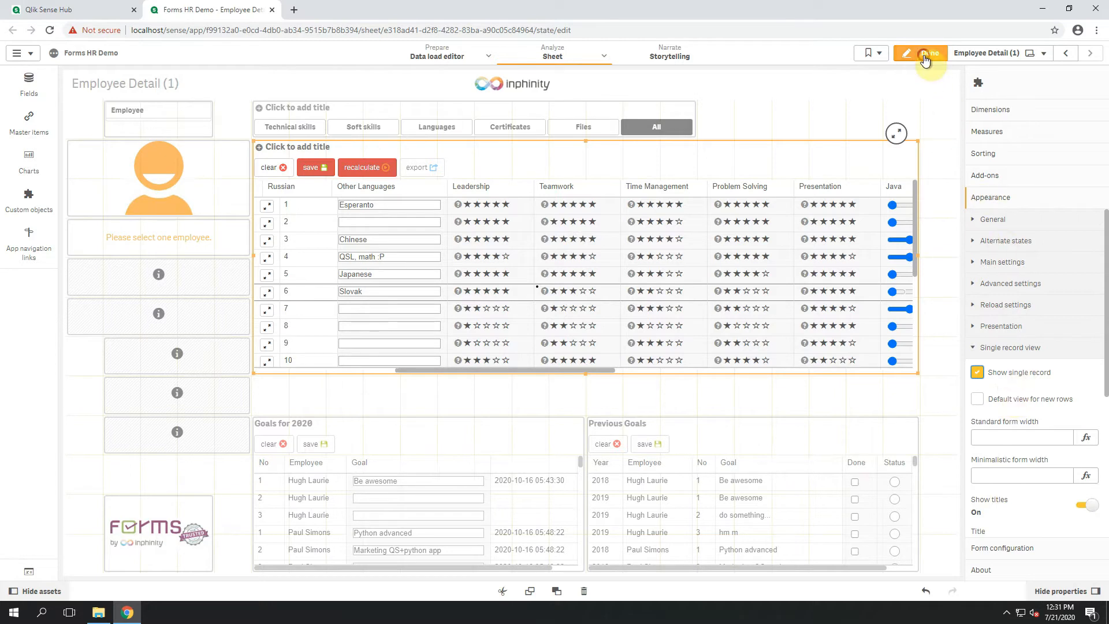
Open the single record form for the employee in row 2.
left_click_drag(651, 390, 446, 387)
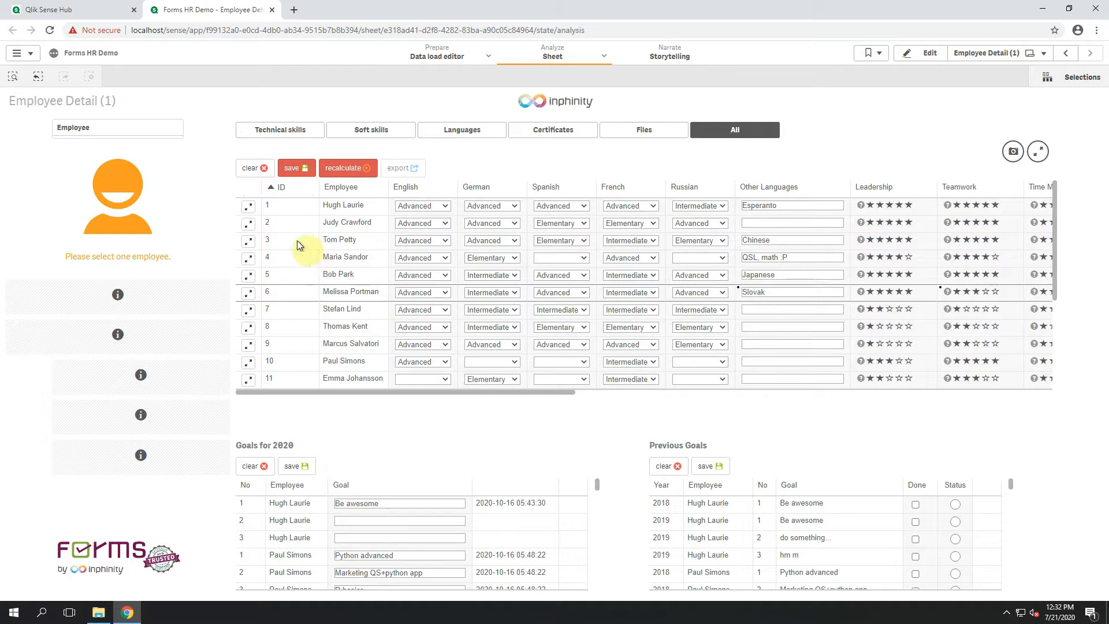
left_click(248, 227)
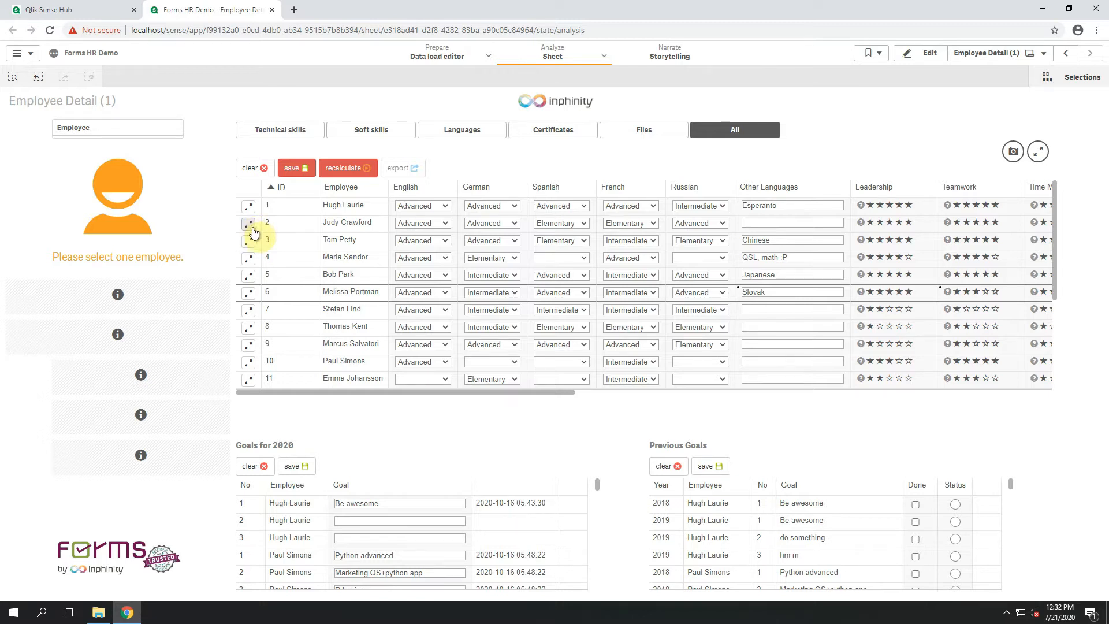
left_click(248, 226)
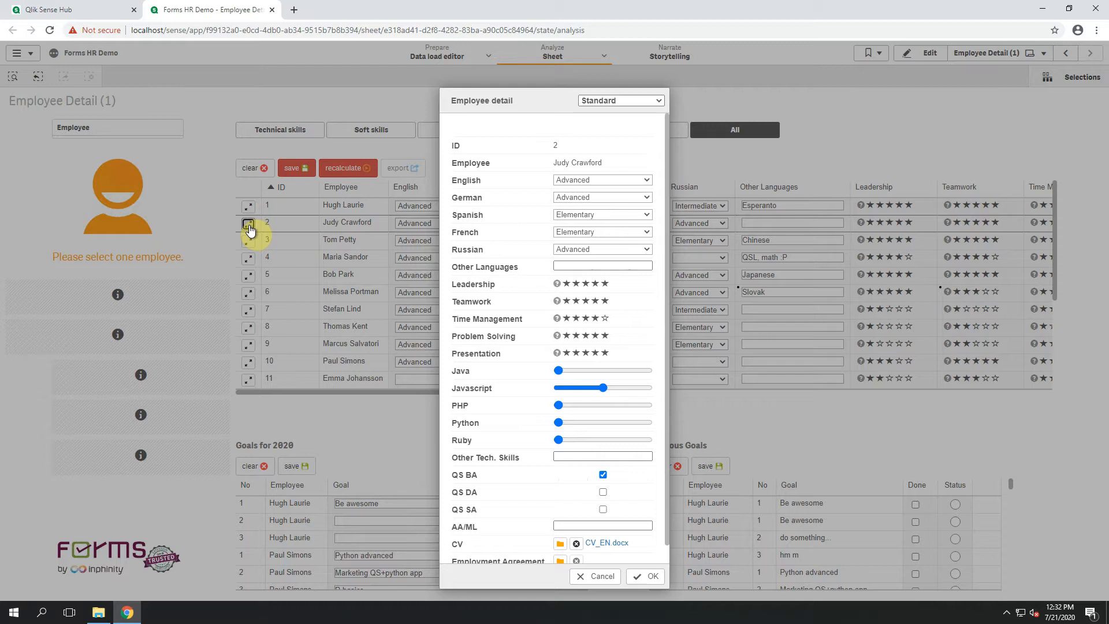
Set Time Management to five stars and Problem Solving to three, lower the Javascript level and raise the PHP level.
scroll(595, 263, "down", 1)
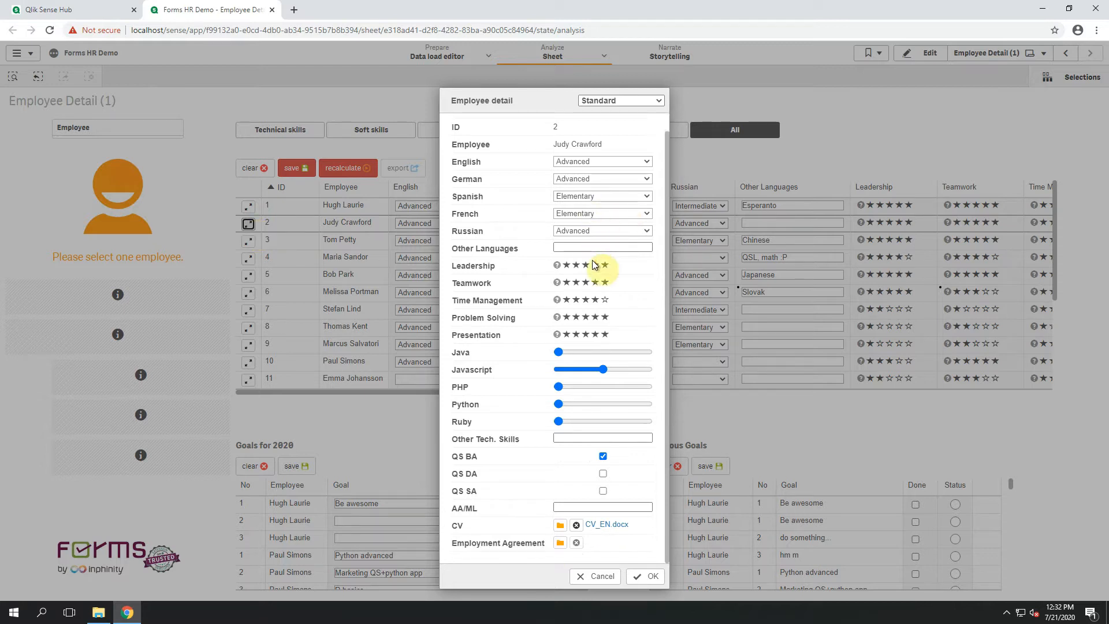
left_click(605, 300)
left_click(586, 317)
left_click_drag(604, 369, 625, 387)
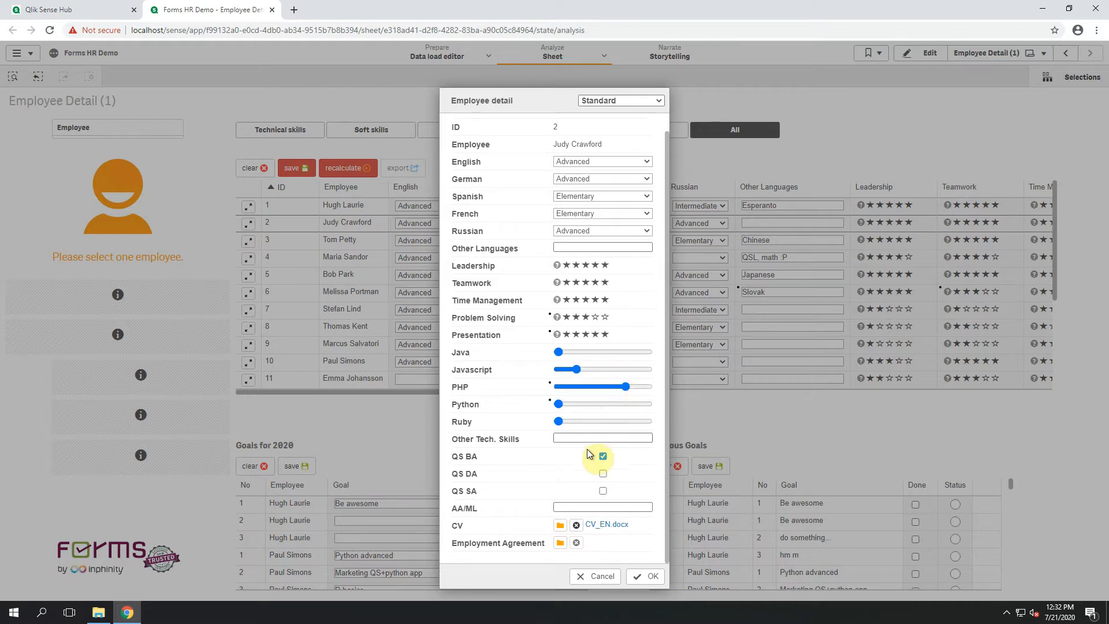
Open and cancel the Employment Agreement file chooser, switch the record form to the Minimalistic layout and accept it.
left_click(563, 542)
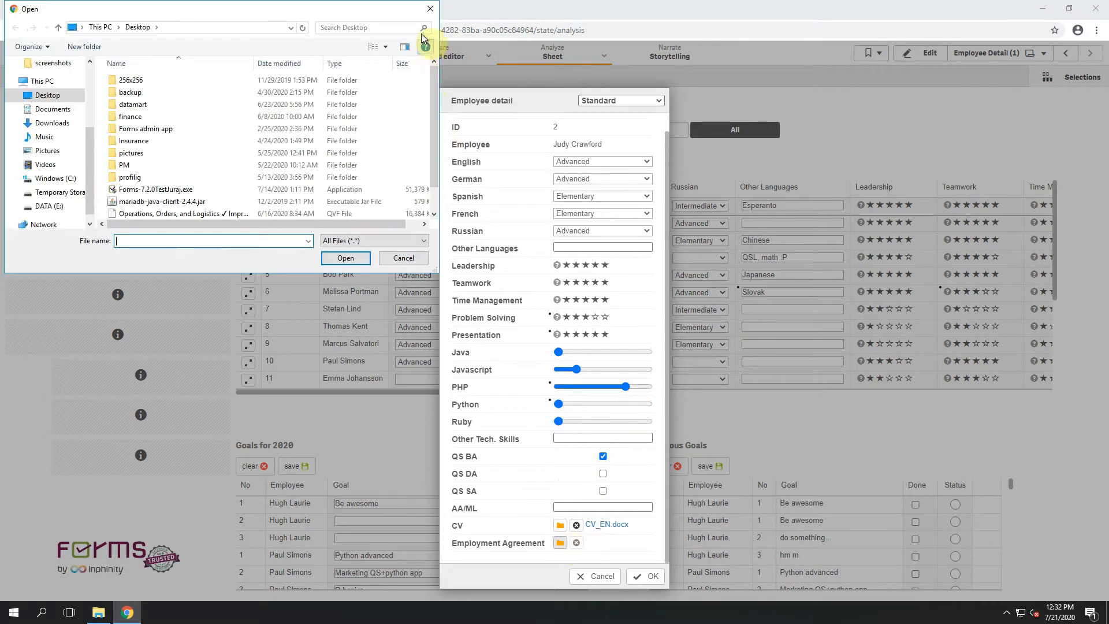
left_click(431, 8)
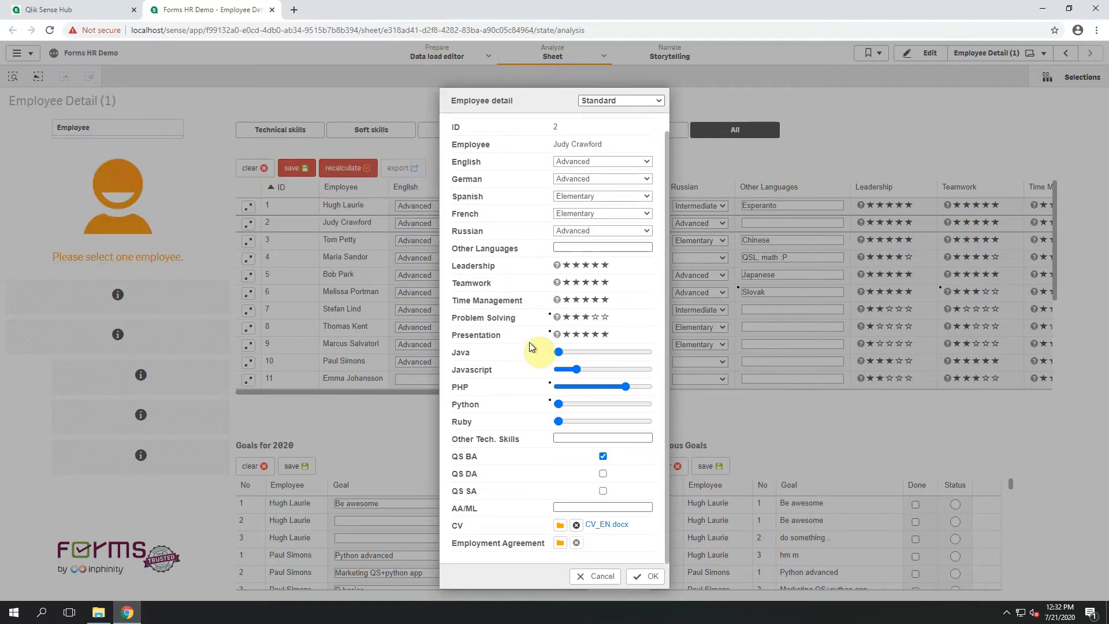
left_click(601, 103)
left_click(605, 123)
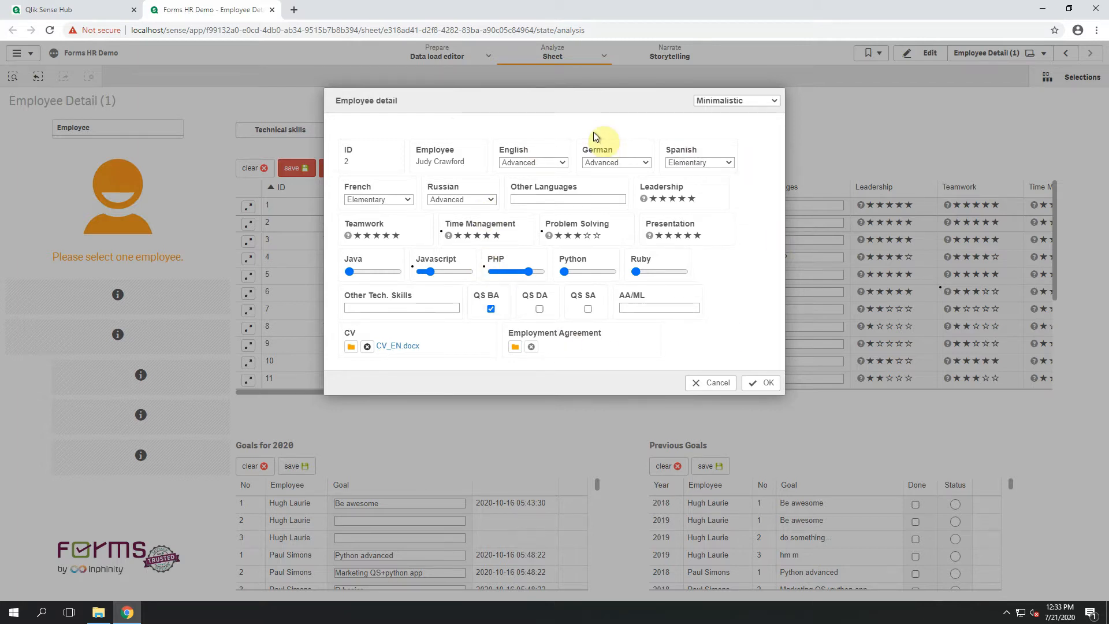
left_click(763, 383)
Edit the sheet and enable Wrap in single record view for the English field in the form configuration.
left_click(930, 54)
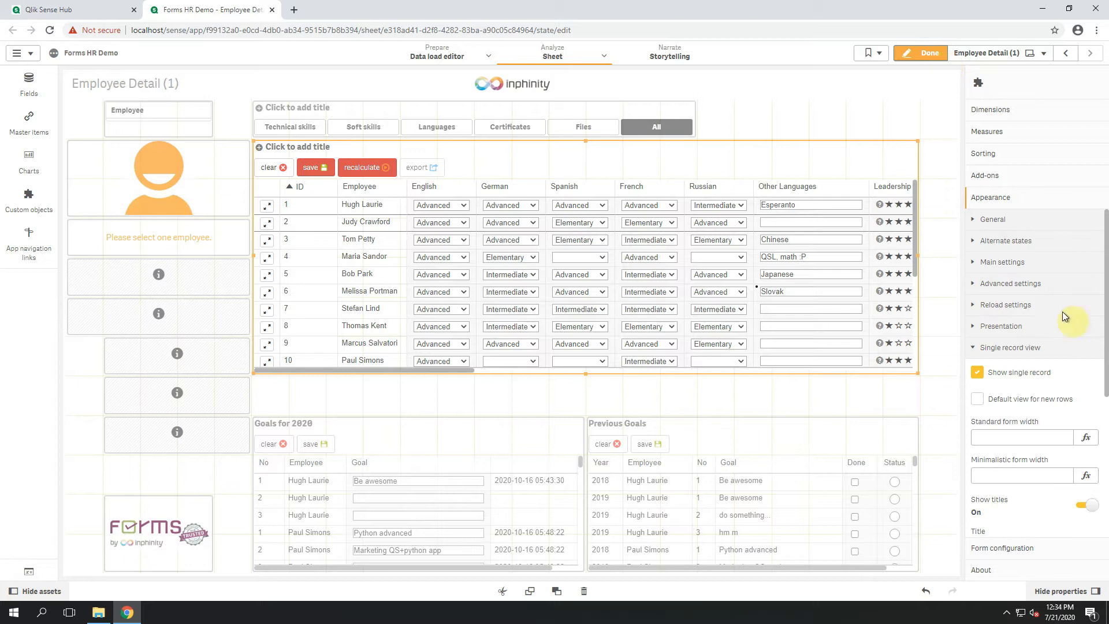
left_click(1022, 548)
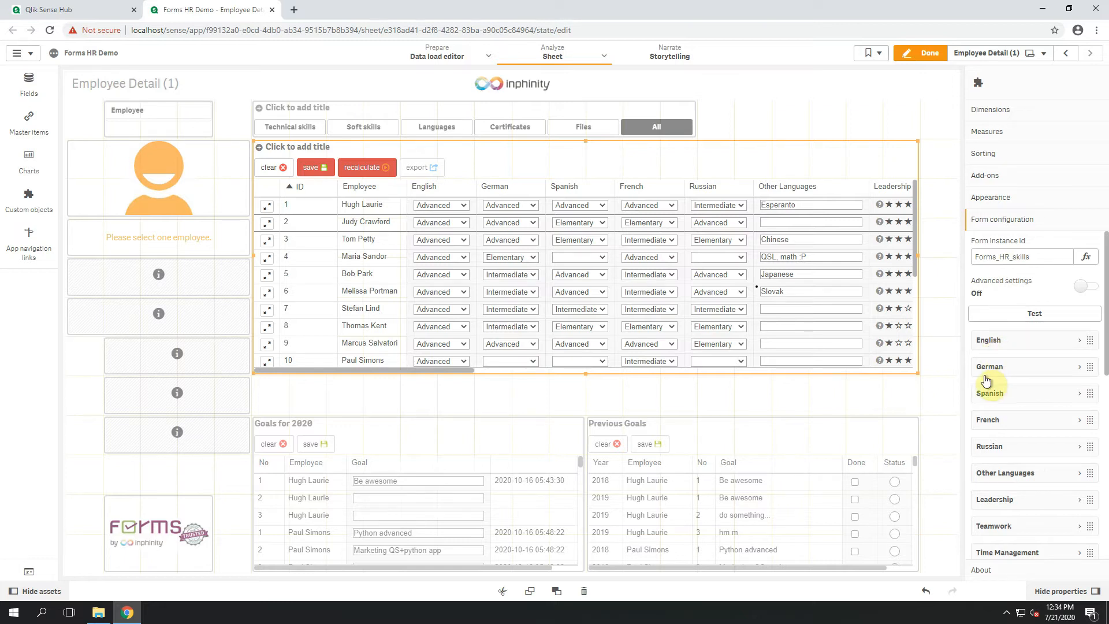
left_click(1009, 346)
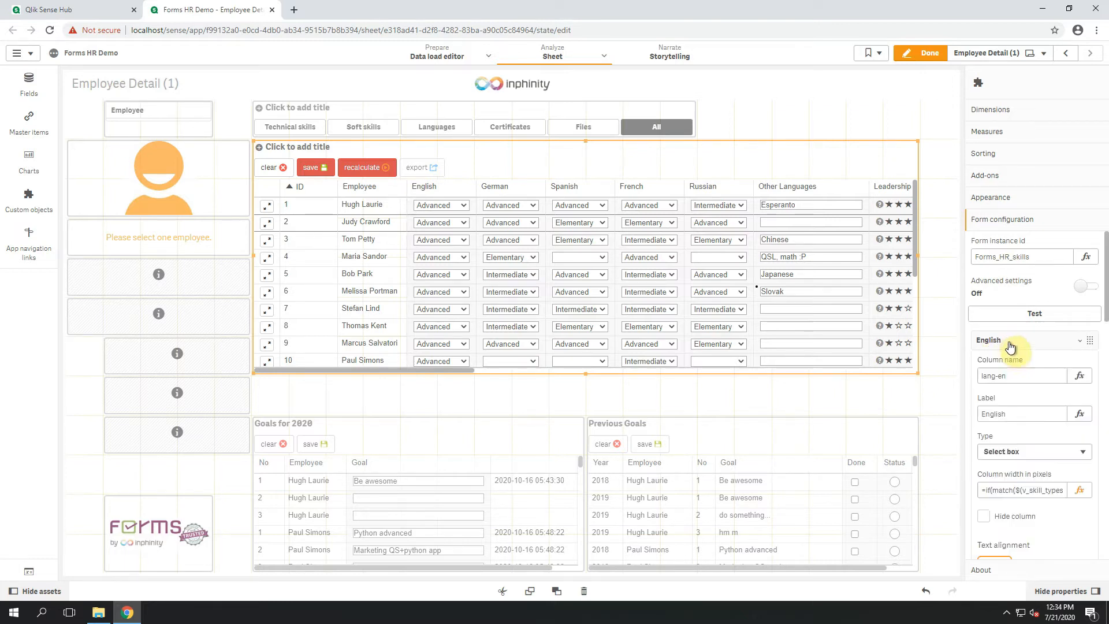
scroll(1004, 415, "down", 4)
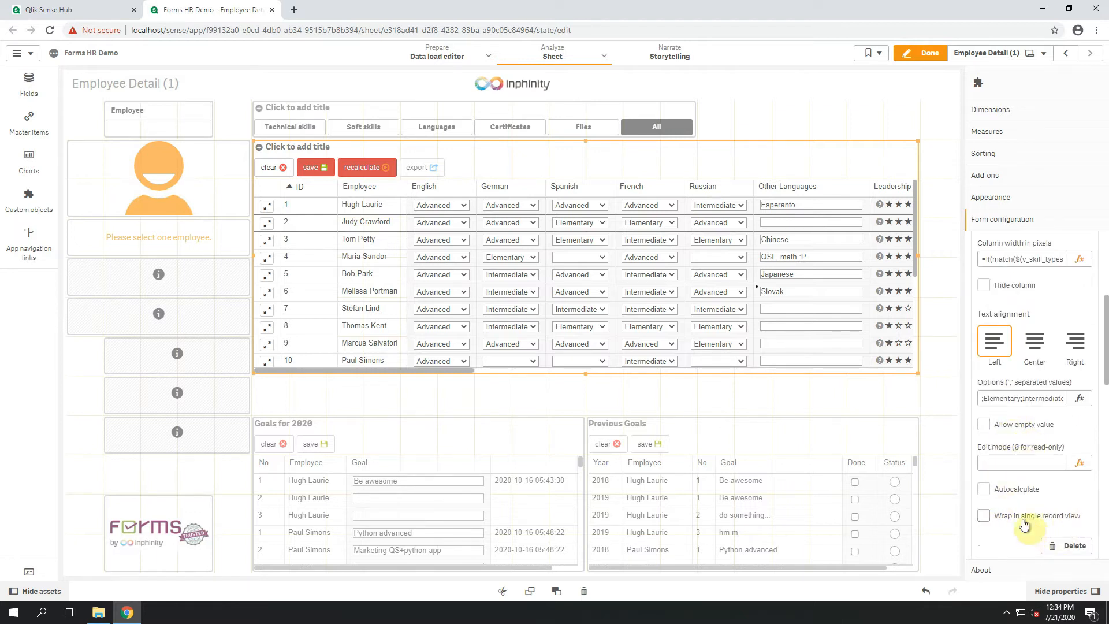
left_click(1003, 517)
Preview the row 2 employee's record in the Minimalistic layout and cancel the form.
left_click(266, 224)
left_click(610, 100)
left_click(607, 122)
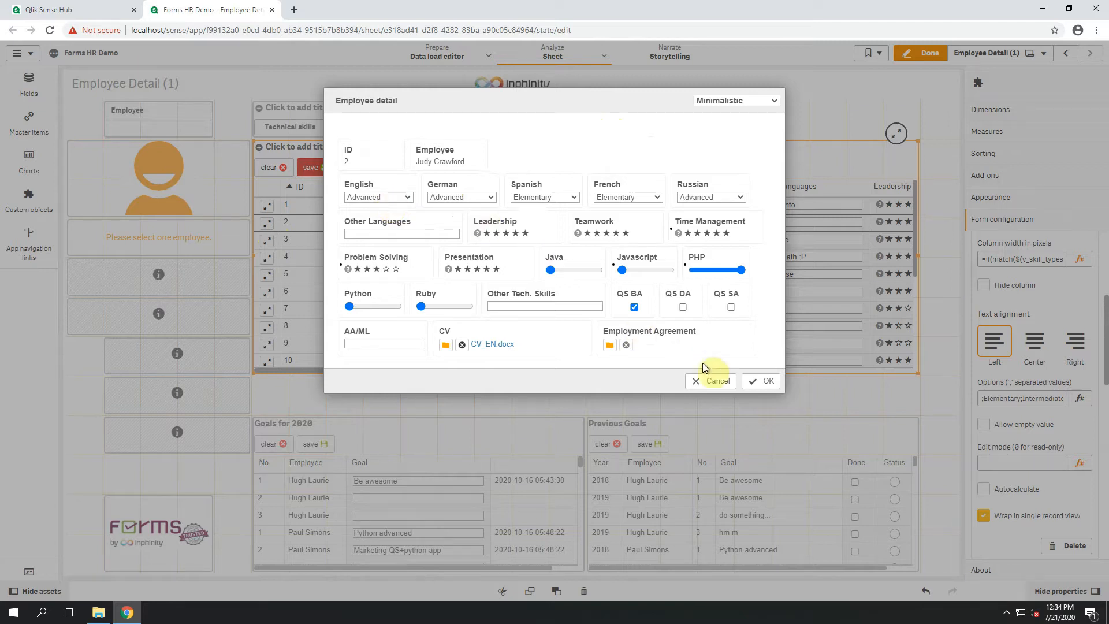
left_click(706, 381)
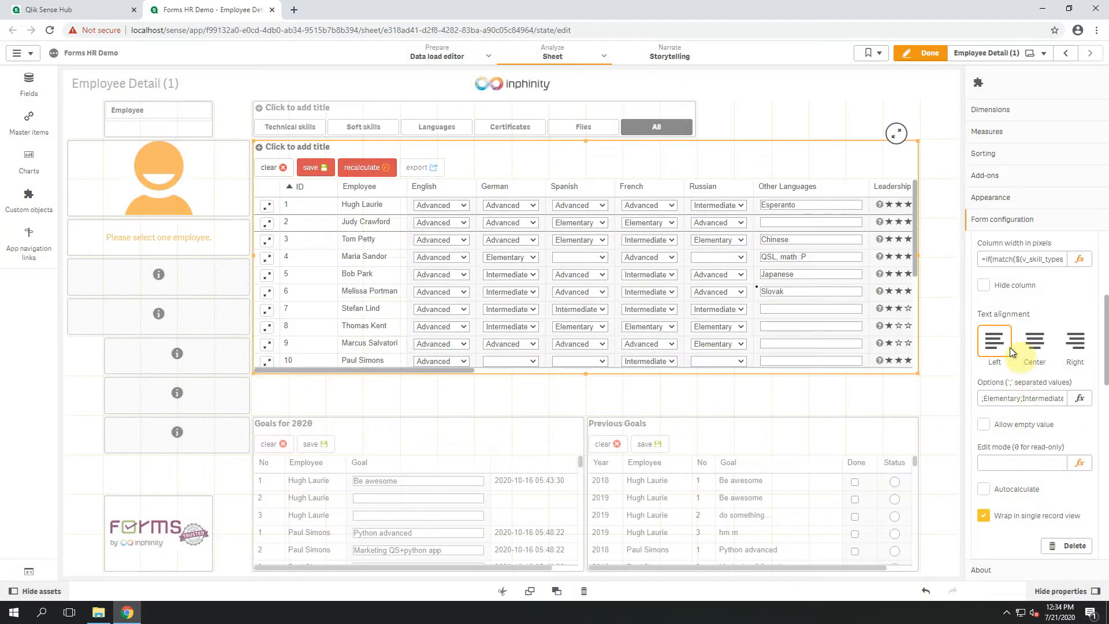
Enable Wrap in single record view for the Leadership field and collapse its settings.
scroll(1010, 348, "up", 3)
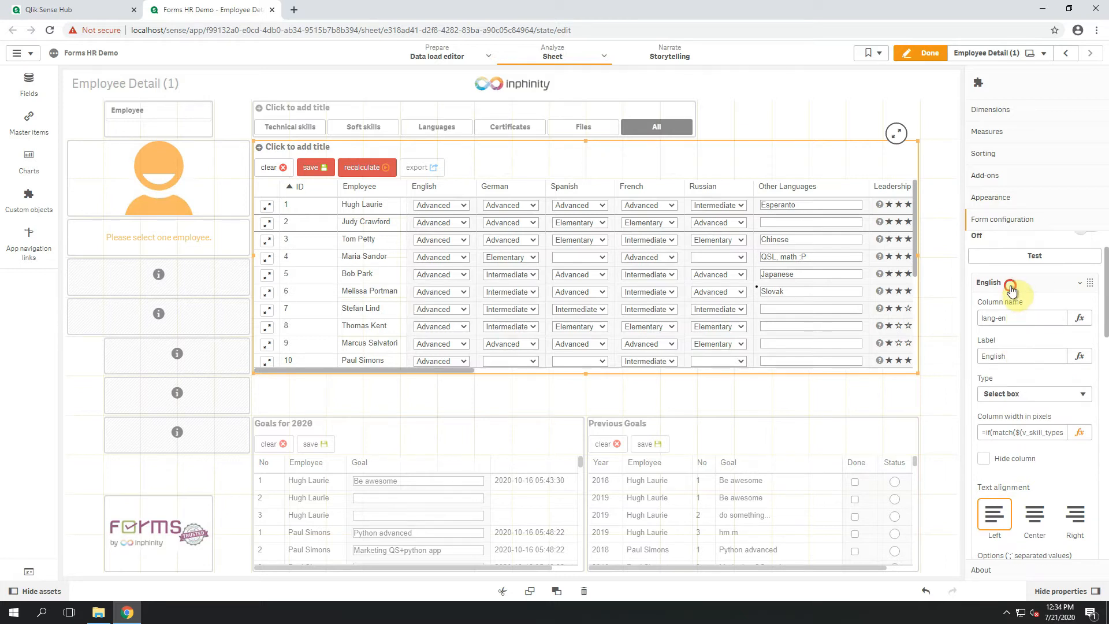
left_click(1012, 289)
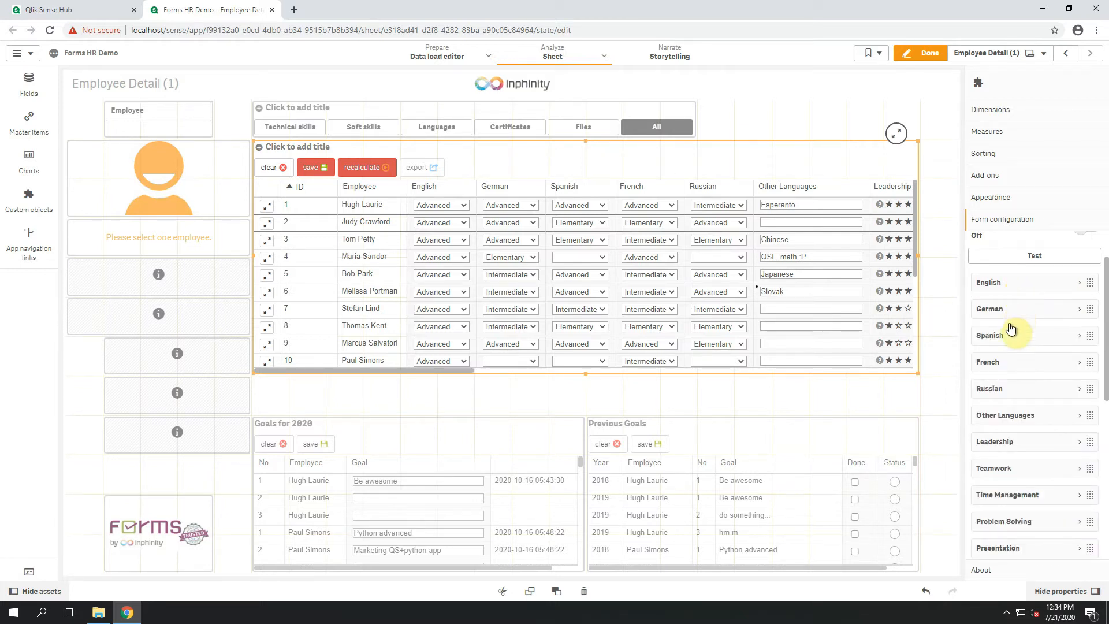
left_click(1015, 447)
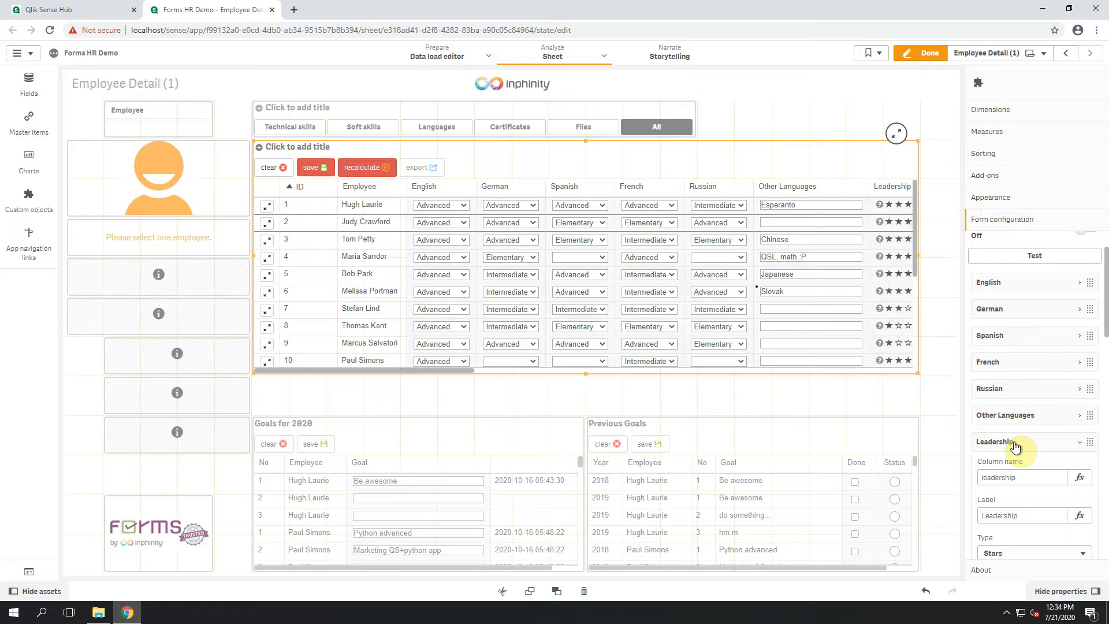
scroll(1014, 460, "down", 5)
left_click(1015, 504)
scroll(1020, 412, "up", 5)
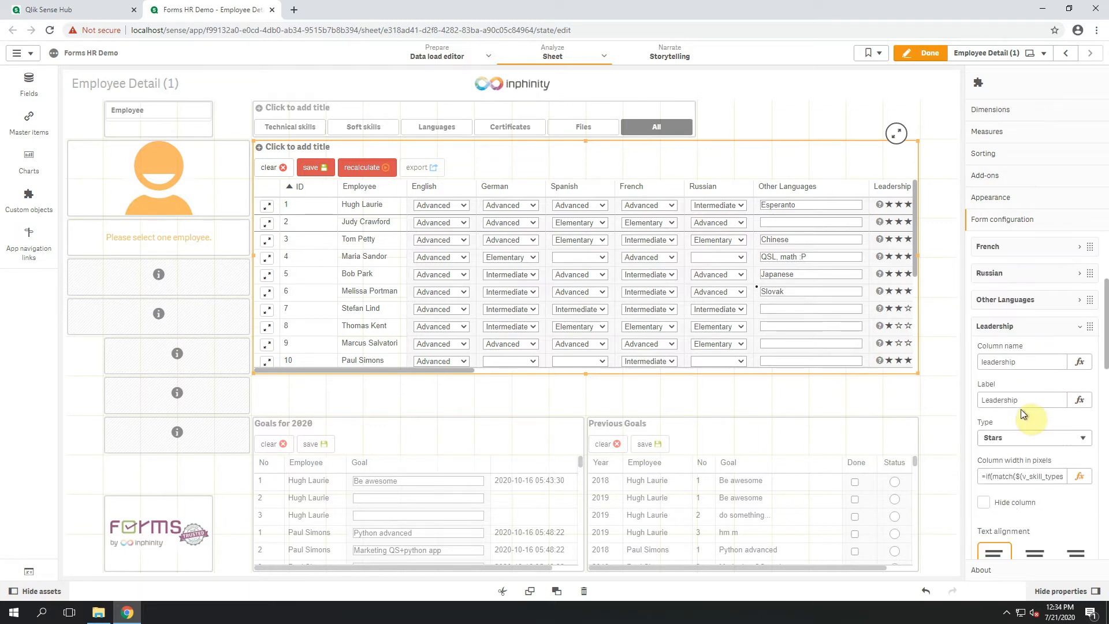
left_click(1014, 331)
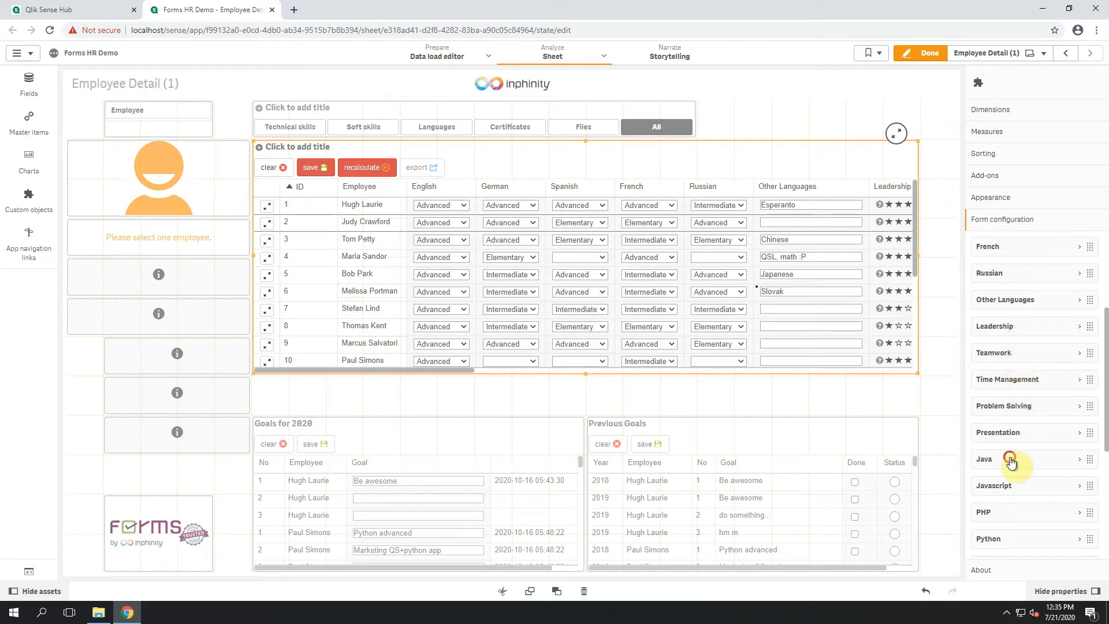
Enable Wrap in single record view for the Java field and collapse its settings.
left_click(1043, 460)
scroll(1043, 462, "down", 3)
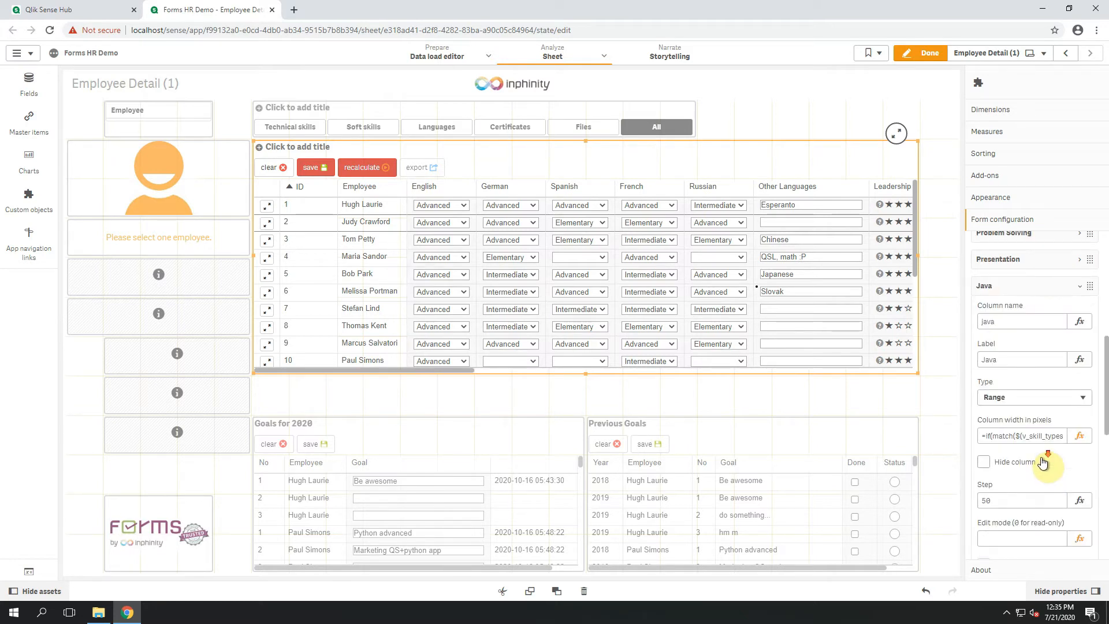
scroll(1047, 456, "down", 2)
left_click(1033, 477)
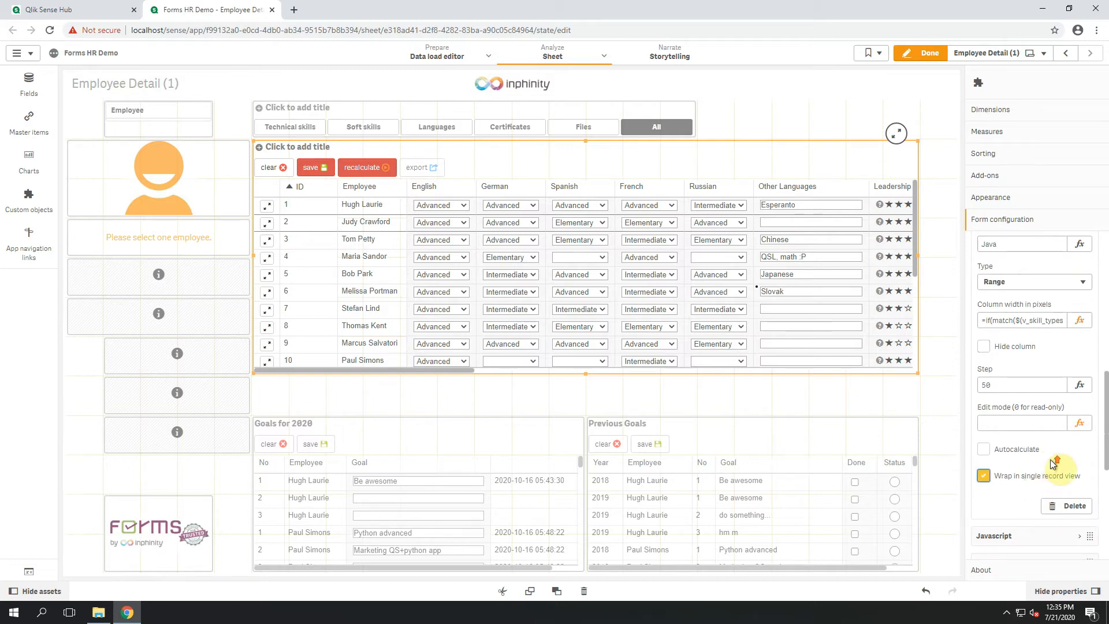
scroll(1055, 462, "up", 3)
left_click(1024, 347)
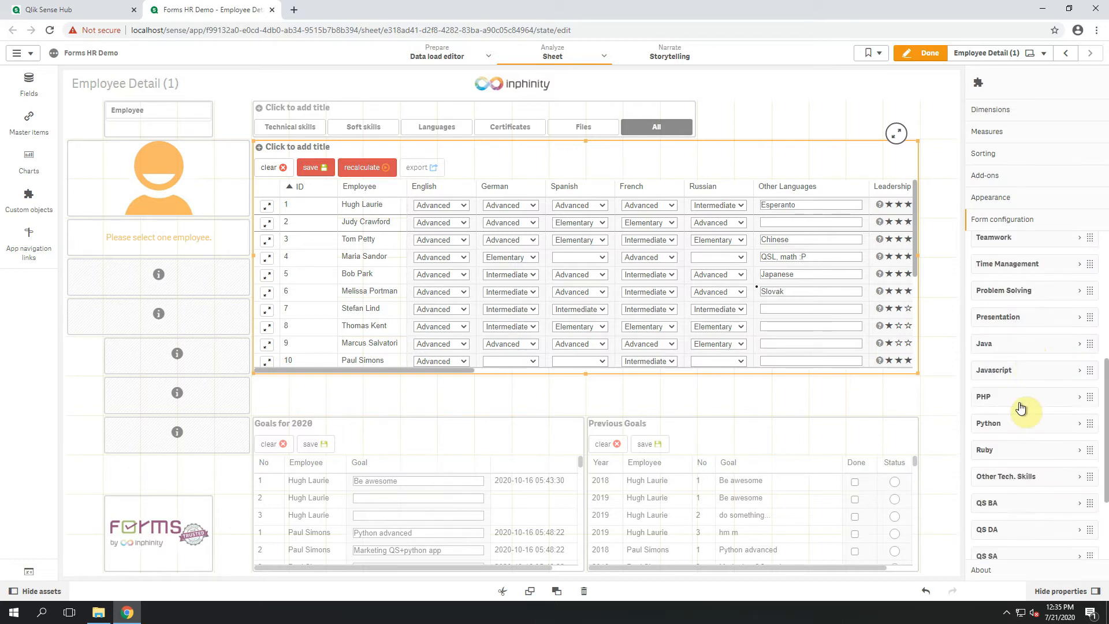
Enable Wrap in single record view for the QS BA field and collapse its settings.
scroll(1021, 425, "down", 2)
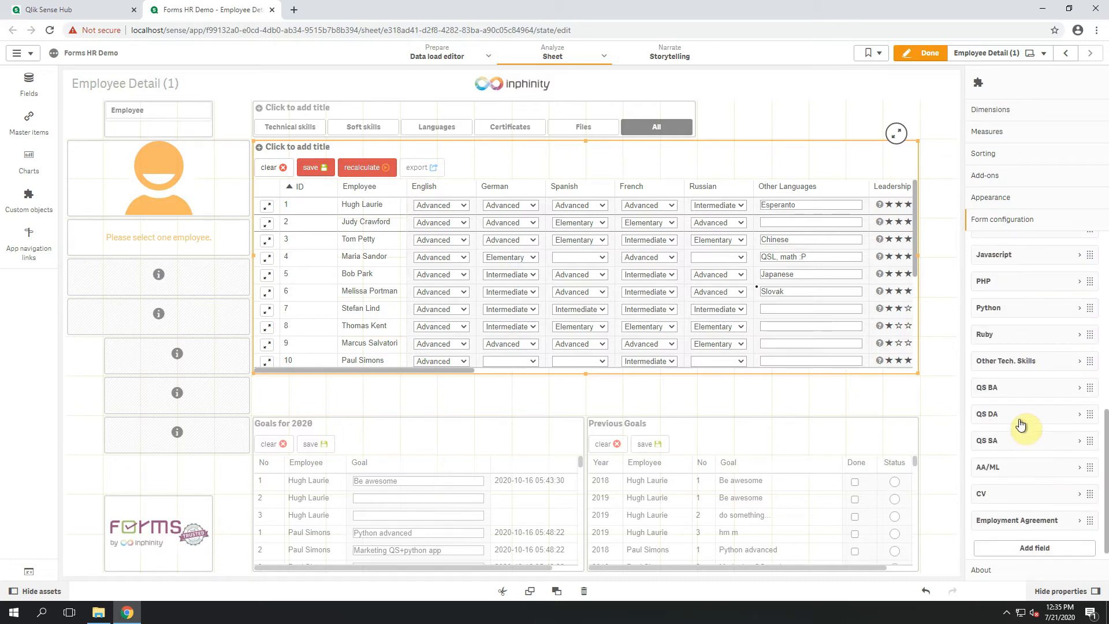
left_click(1018, 388)
scroll(1021, 471, "down", 5)
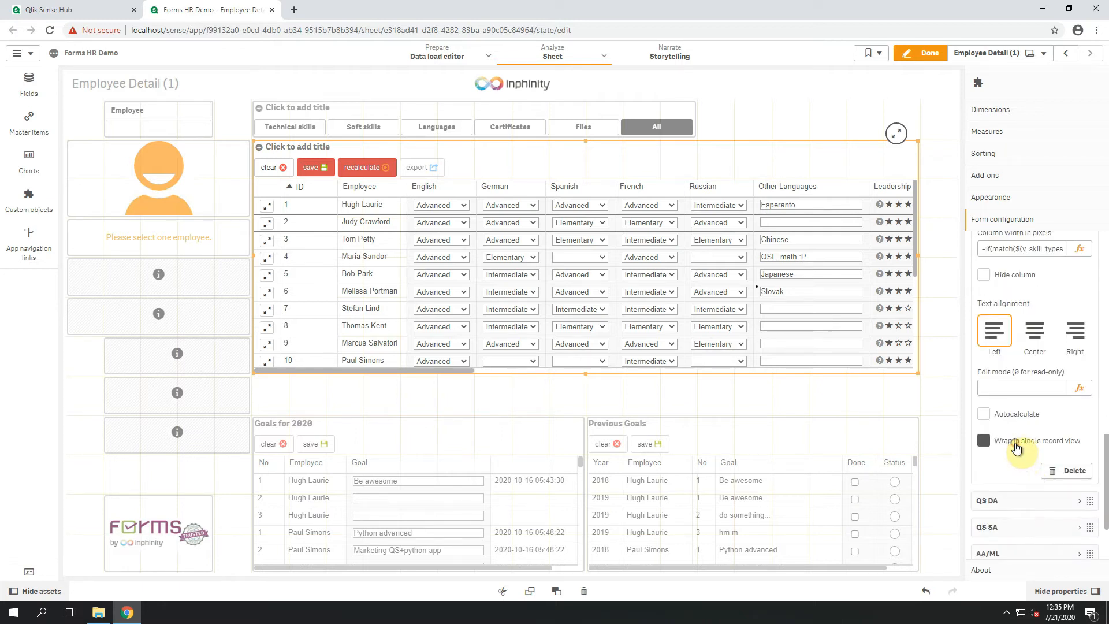
scroll(1021, 399, "up", 5)
left_click(1023, 388)
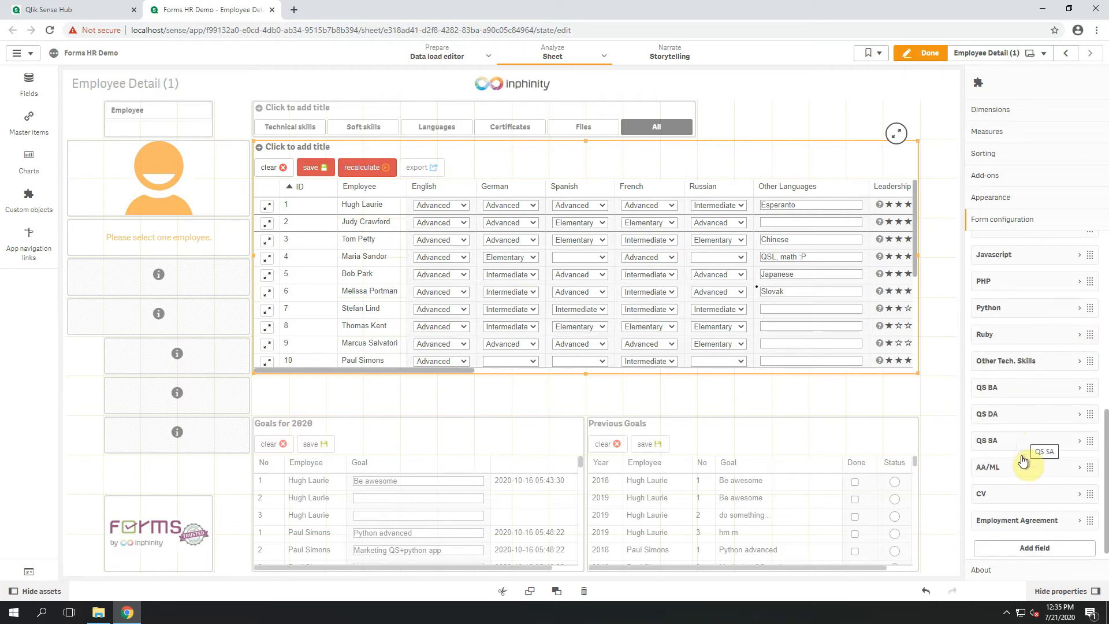
Enable Wrap in single record view for the CV field and collapse its settings.
left_click(1027, 491)
scroll(1026, 466, "down", 2)
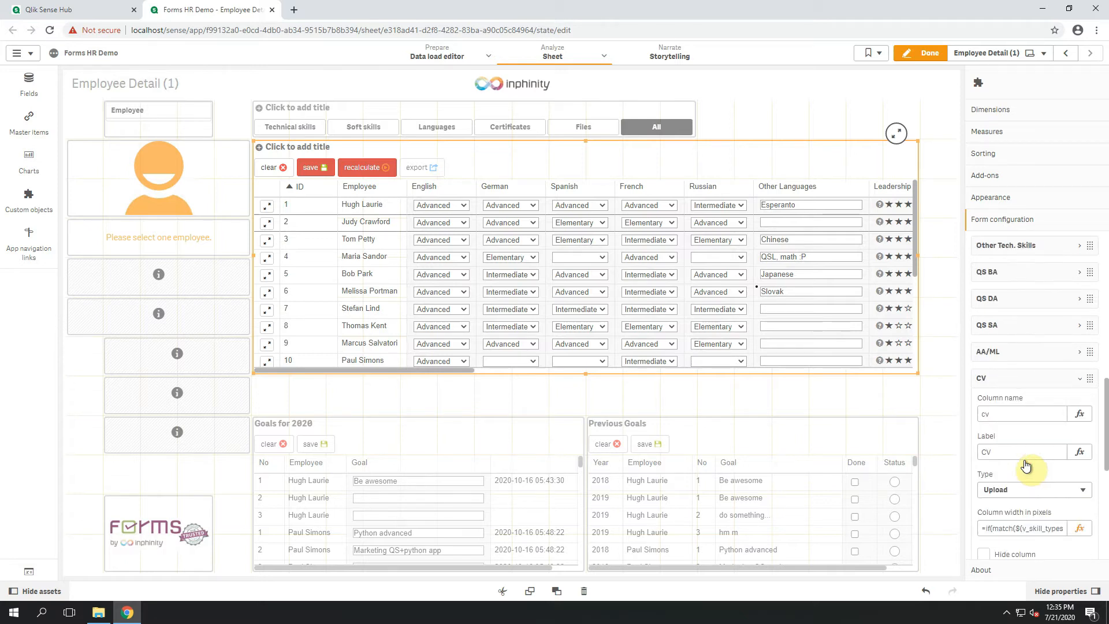
scroll(1026, 464, "down", 2)
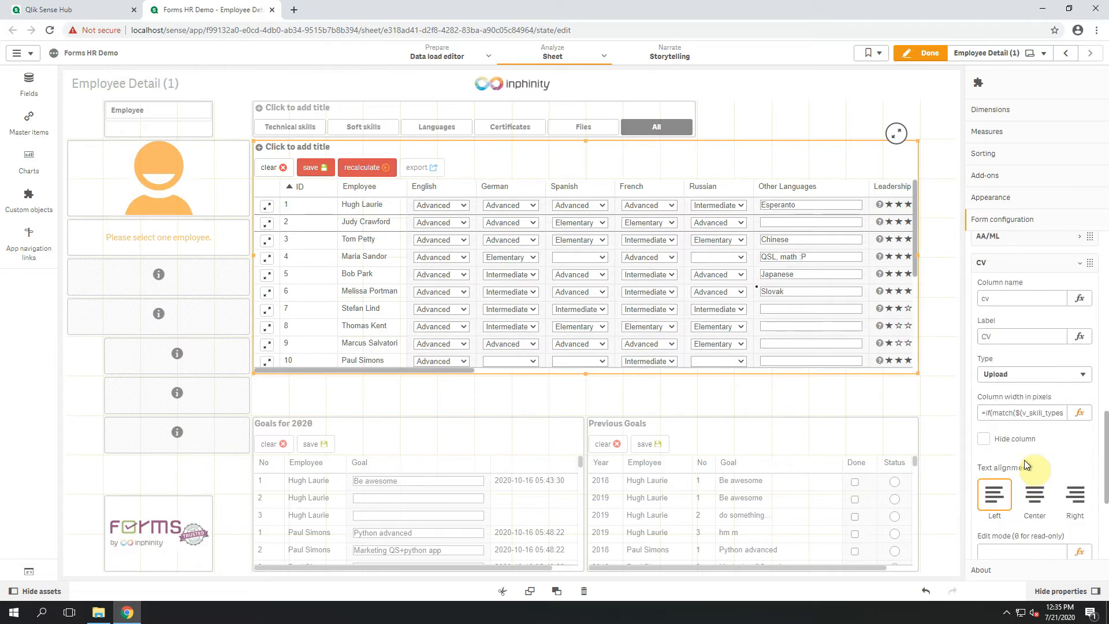
scroll(1024, 460, "down", 3)
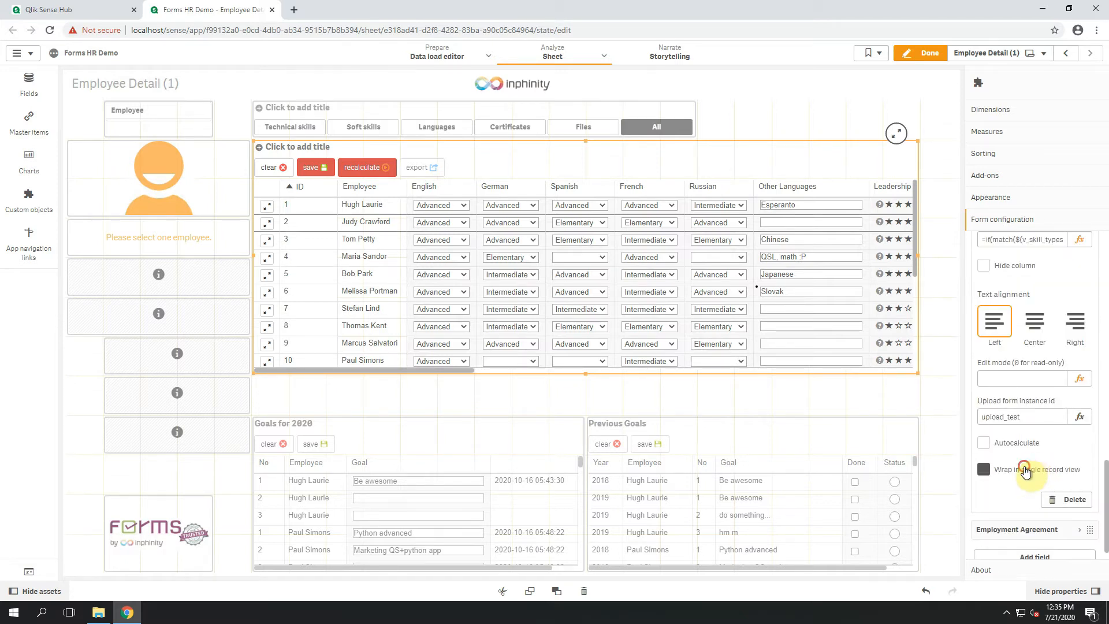
scroll(1030, 442, "up", 3)
left_click(1009, 269)
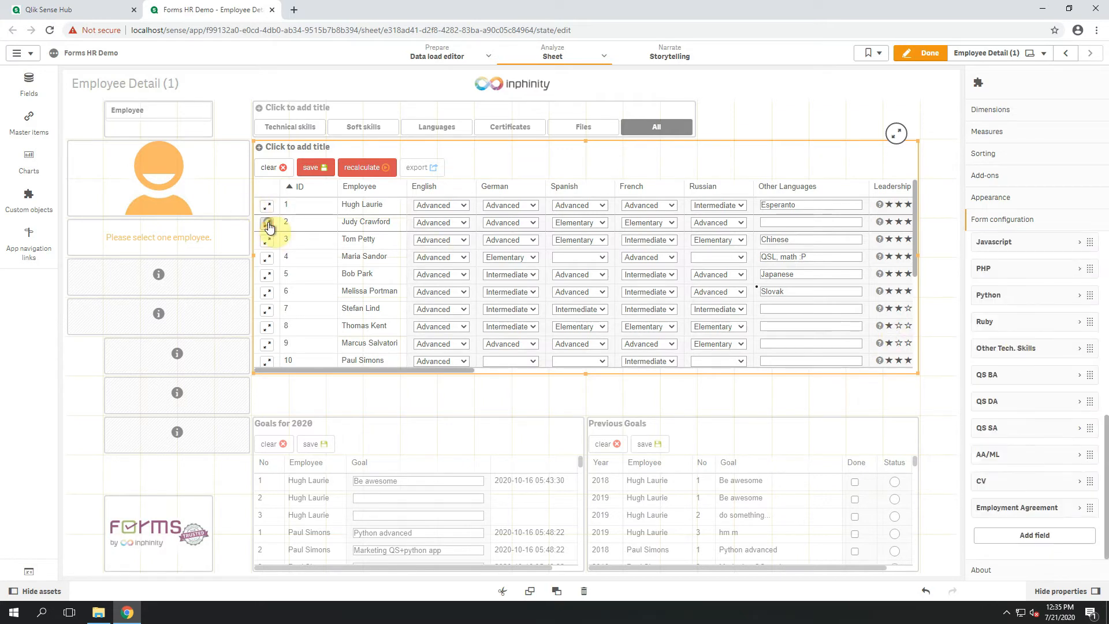
Preview the row 2 employee's record in the Minimalistic layout with the wrapped field groups and close the form.
left_click(268, 225)
left_click(597, 101)
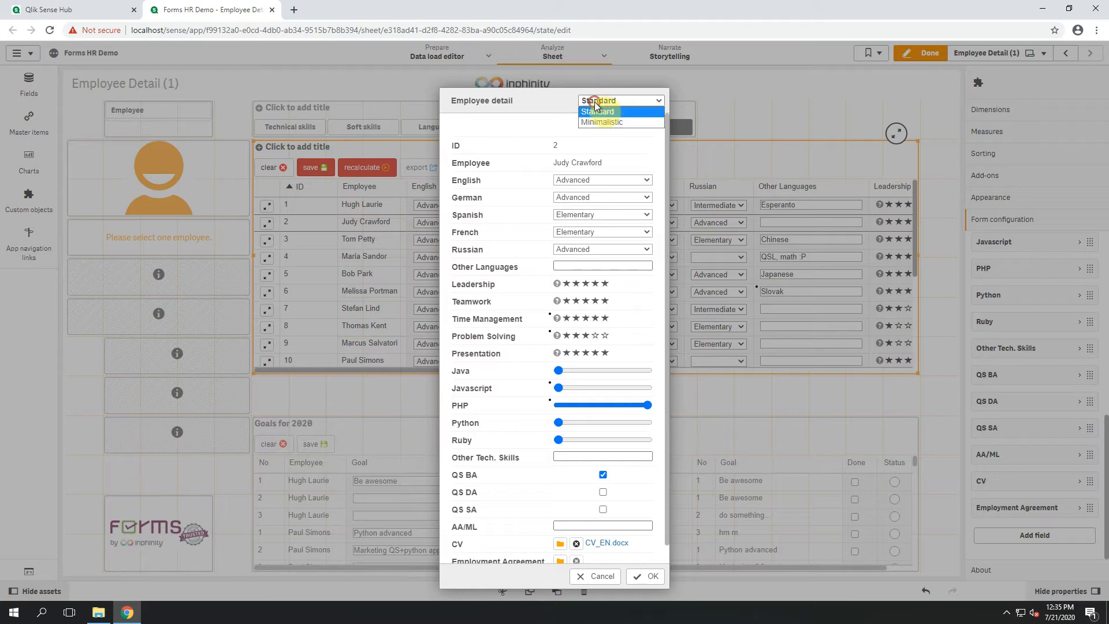
left_click(601, 122)
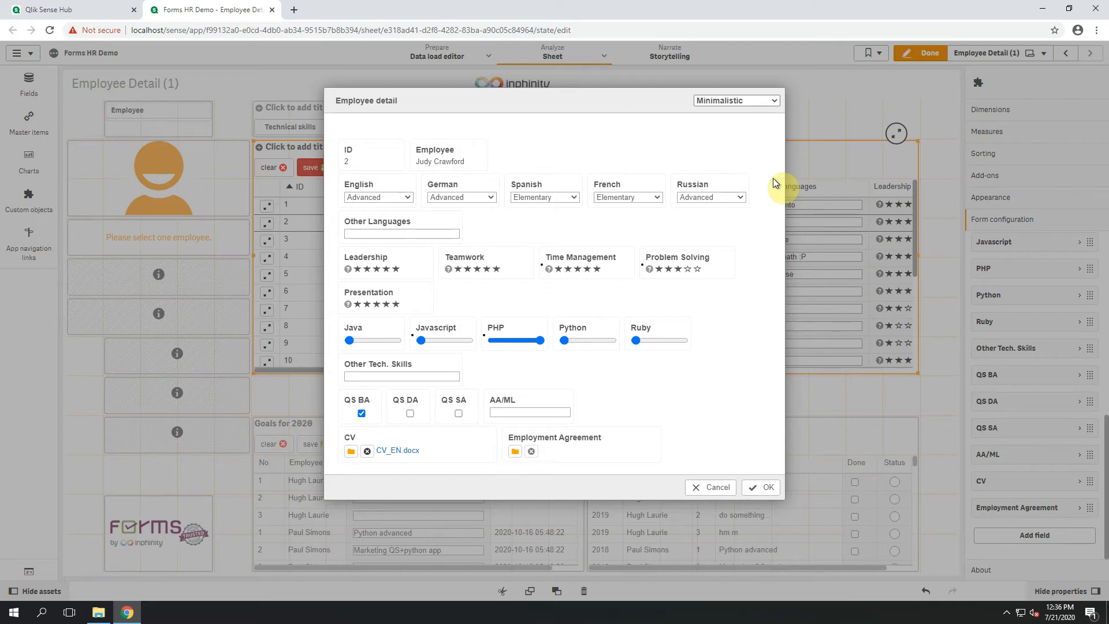
left_click(936, 376)
In the single record view appearance settings, set the Standard form width to 1000 and the Minimalistic form width to 80%.
left_click(1024, 202)
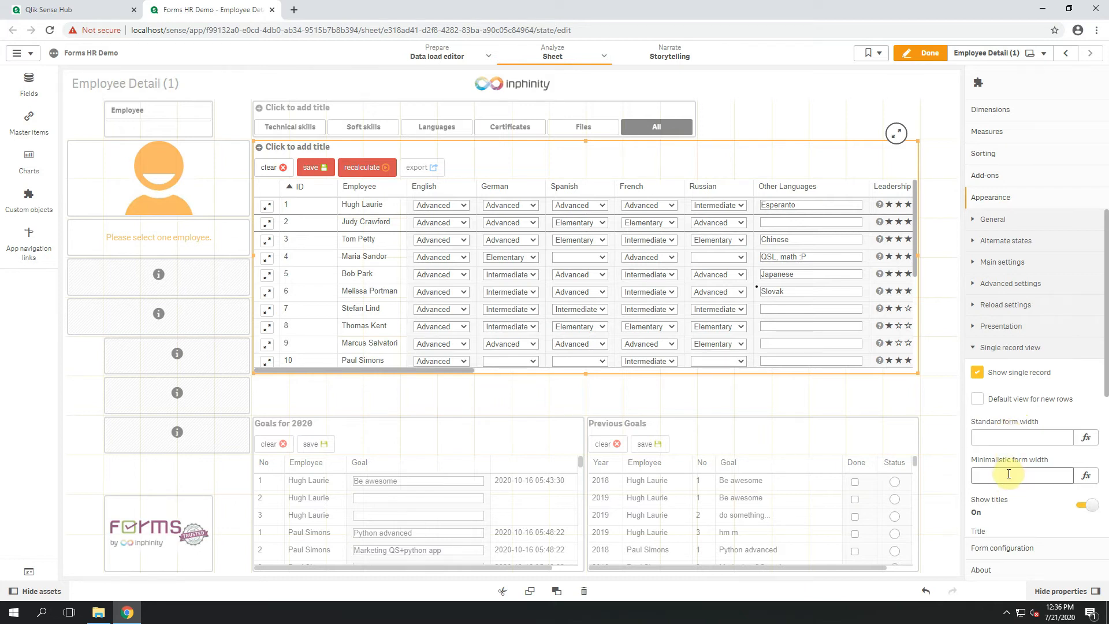
left_click(1005, 439)
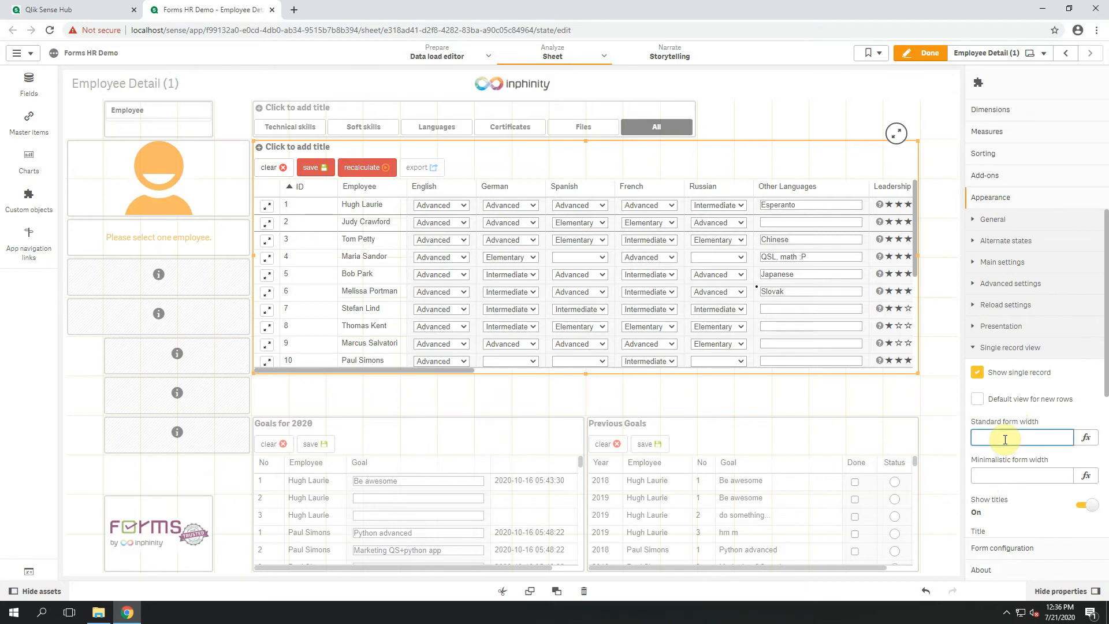
type("1000")
left_click(1007, 478)
type("80")
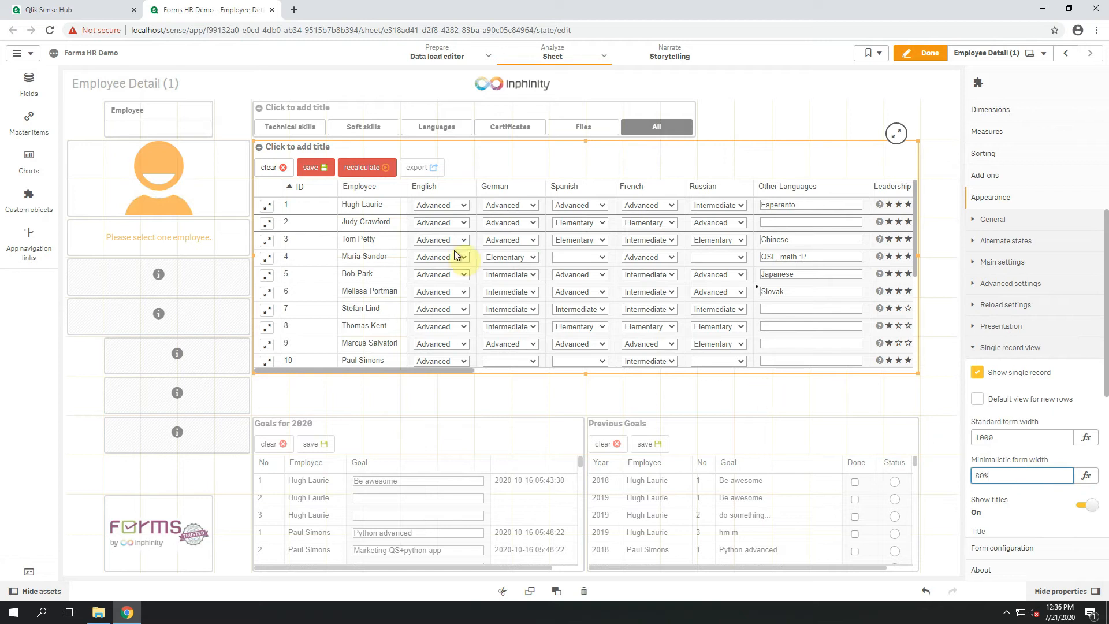
Open the row 2 employee's record in the Standard layout and switch it to Minimalistic to compare the form widths.
left_click(268, 223)
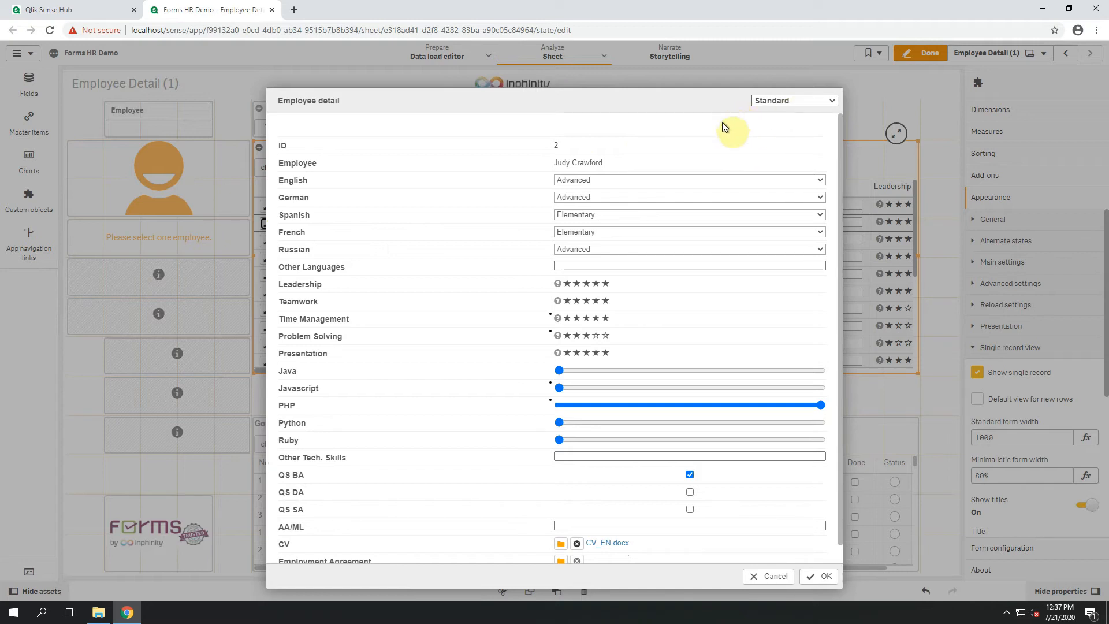
left_click(786, 104)
left_click(790, 123)
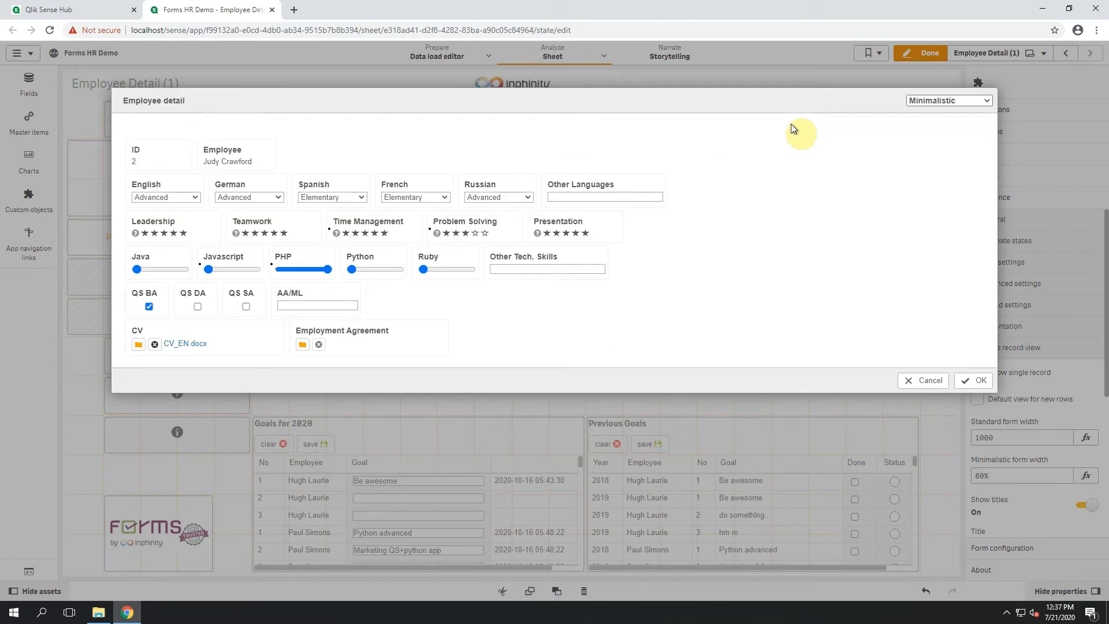
Close the form and set the Minimalistic form width to 50%.
left_click(1002, 475)
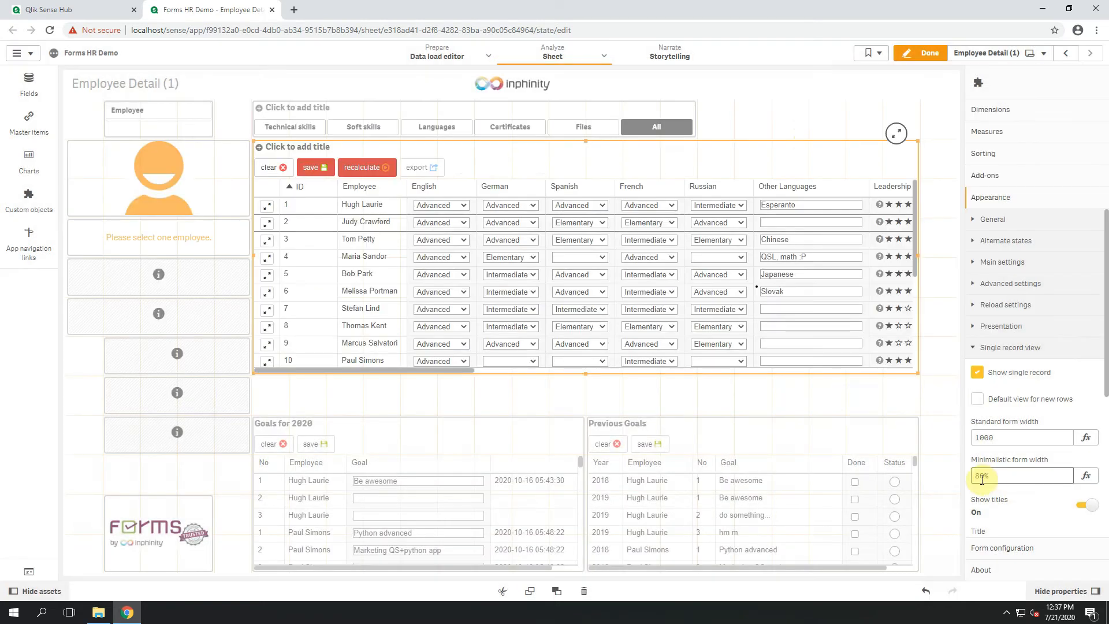
type("5")
key("Return")
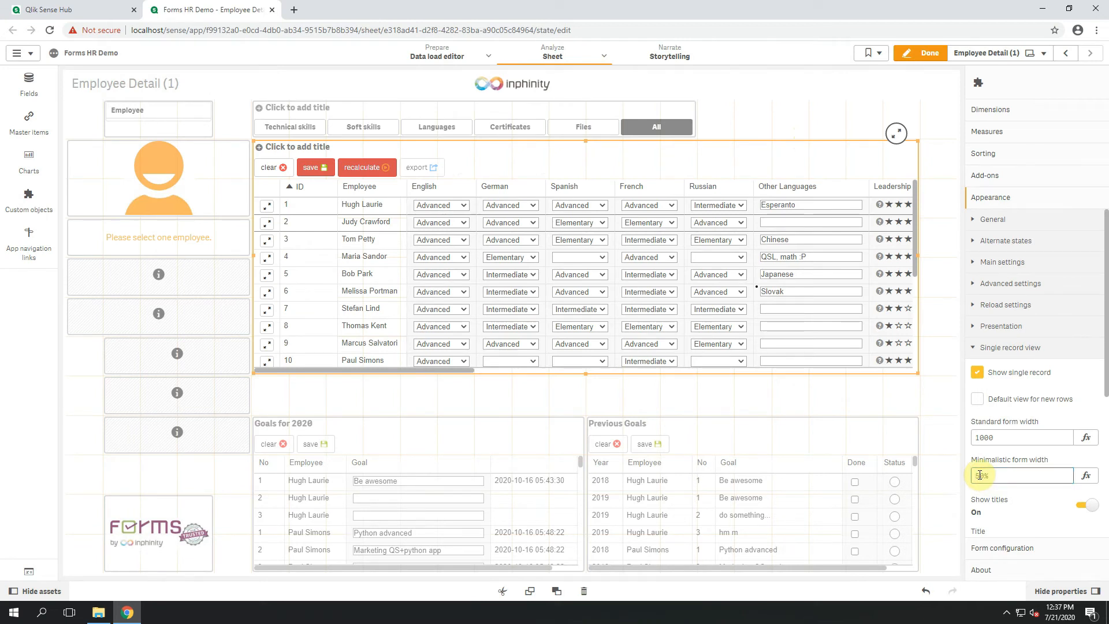
Check the narrower Minimalistic layout on the row 2 employee's record and close the form.
left_click(267, 223)
left_click(767, 102)
left_click(773, 124)
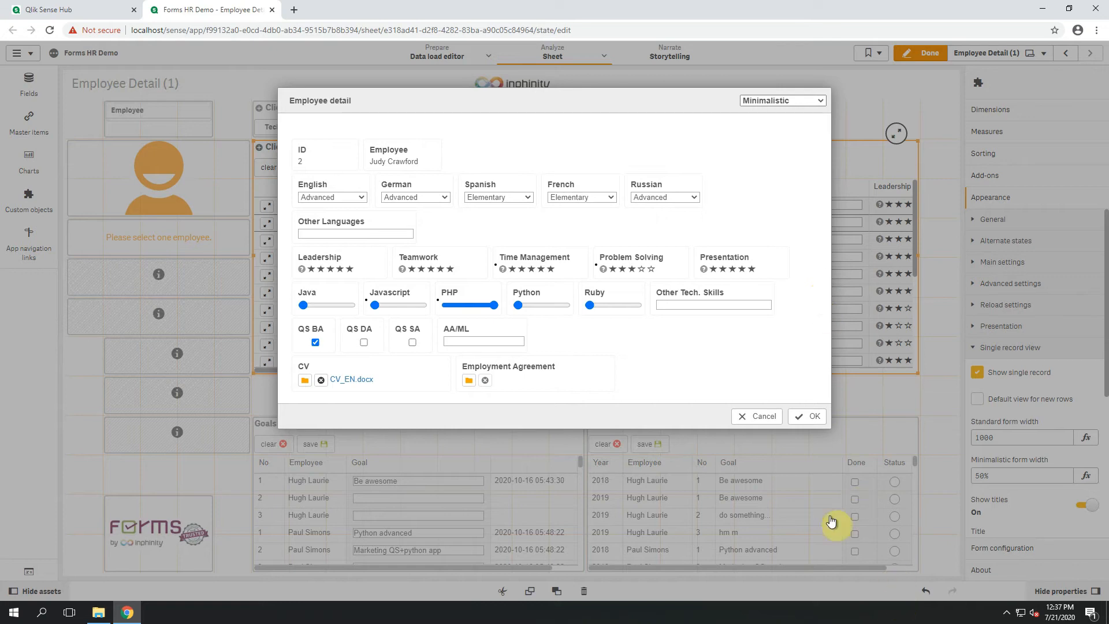
left_click(885, 402)
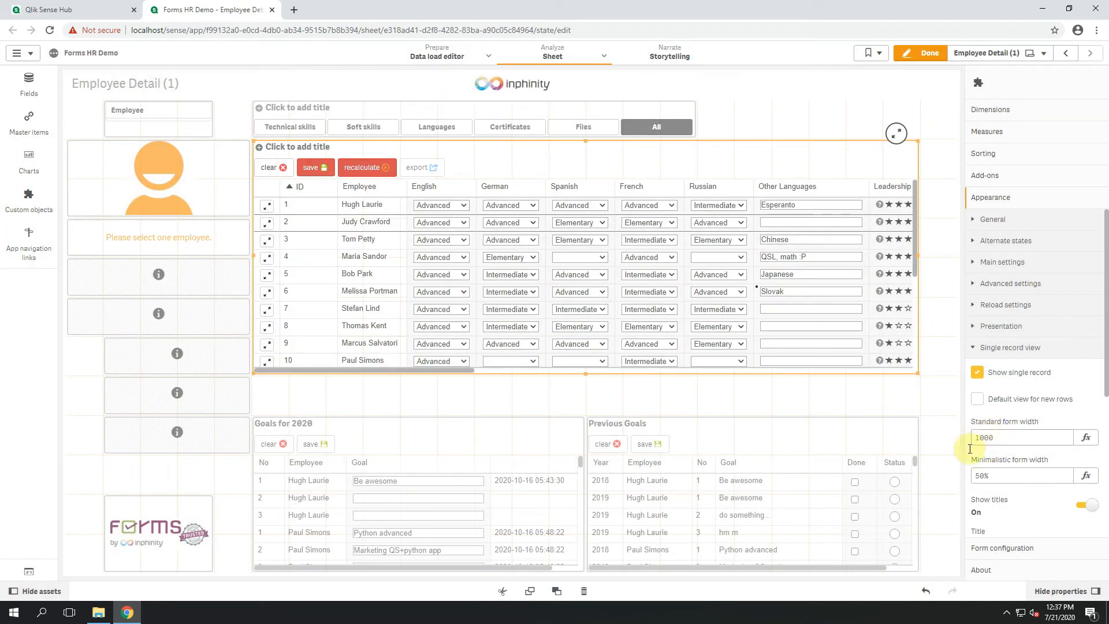
Set the Minimalistic form width to 60%.
left_click(988, 475)
type("60%")
key("Return")
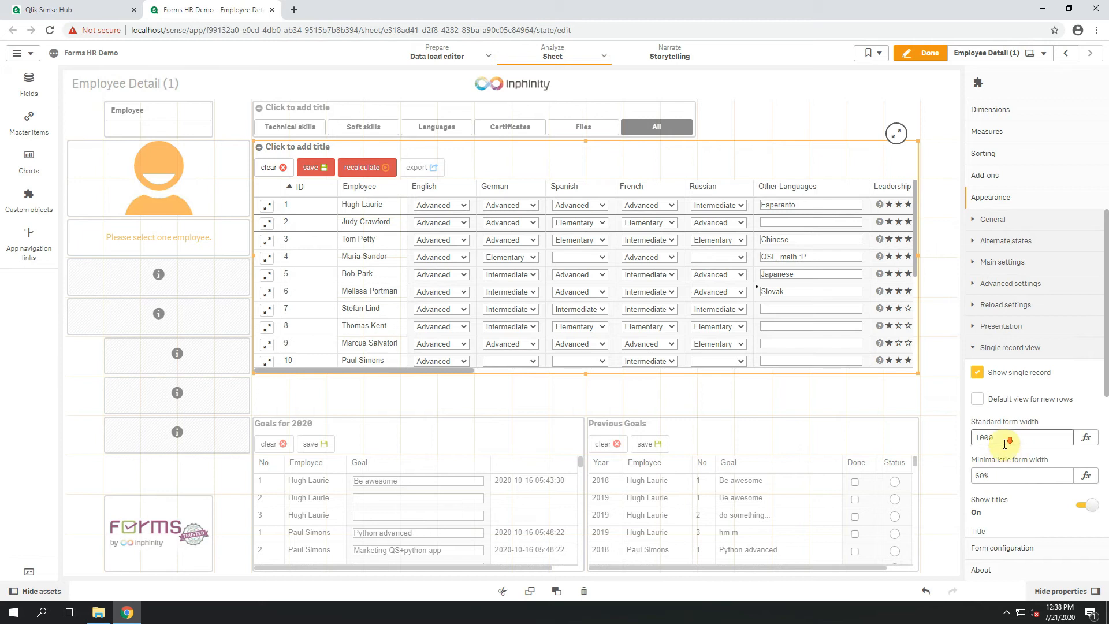
Set the single record form's subtitle to "I am subtitle" and its footnote to "I am footnote".
scroll(1017, 421, "down", 2)
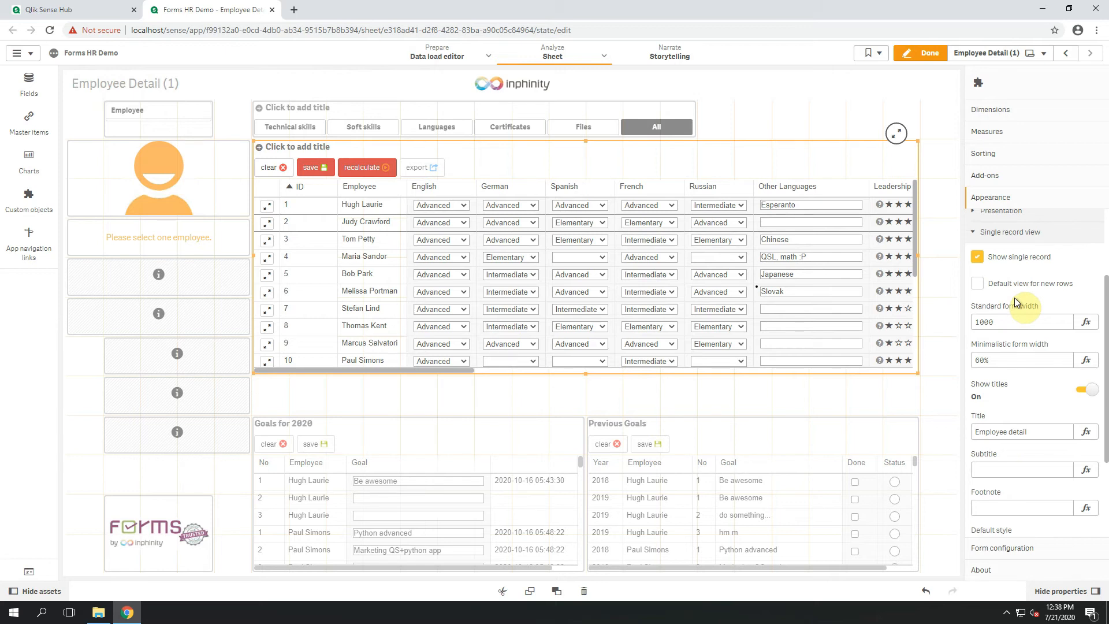
scroll(1014, 400, "down", 1)
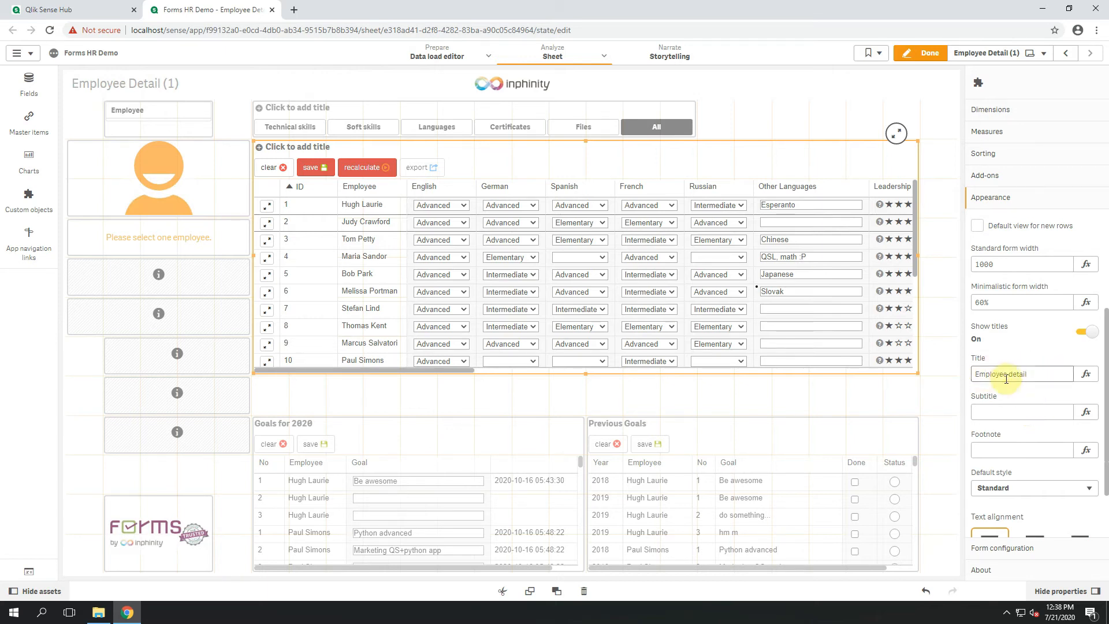
left_click(1002, 418)
type("I am subtitle")
left_click(1002, 451)
type("I am footnote")
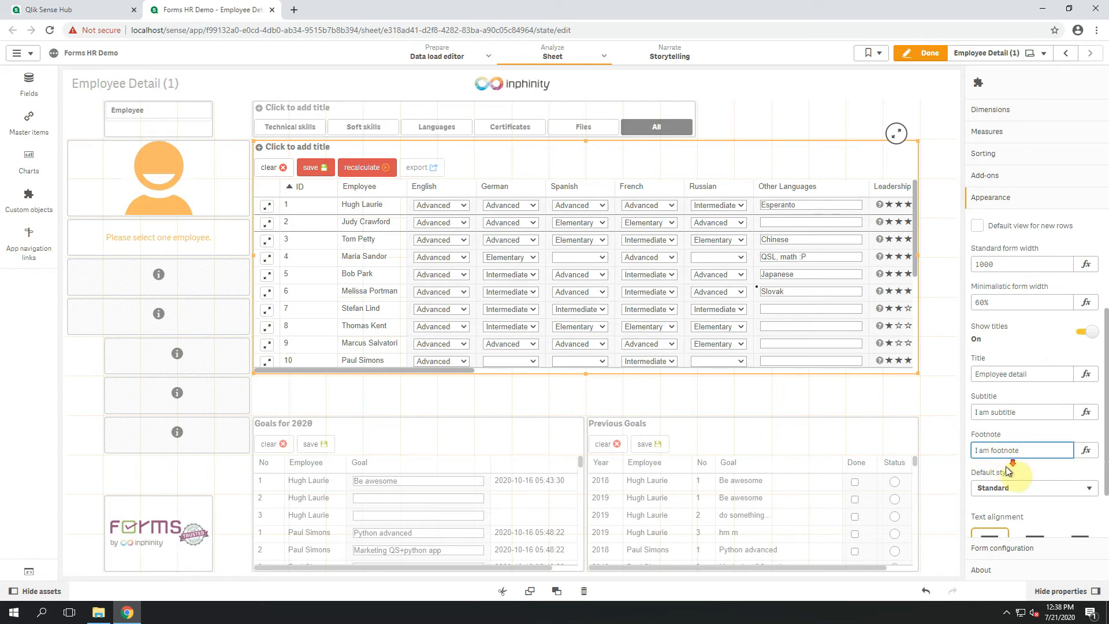
Set the single record view's default style to Minimalistic and its text alignment to Right.
scroll(1006, 466, "down", 1)
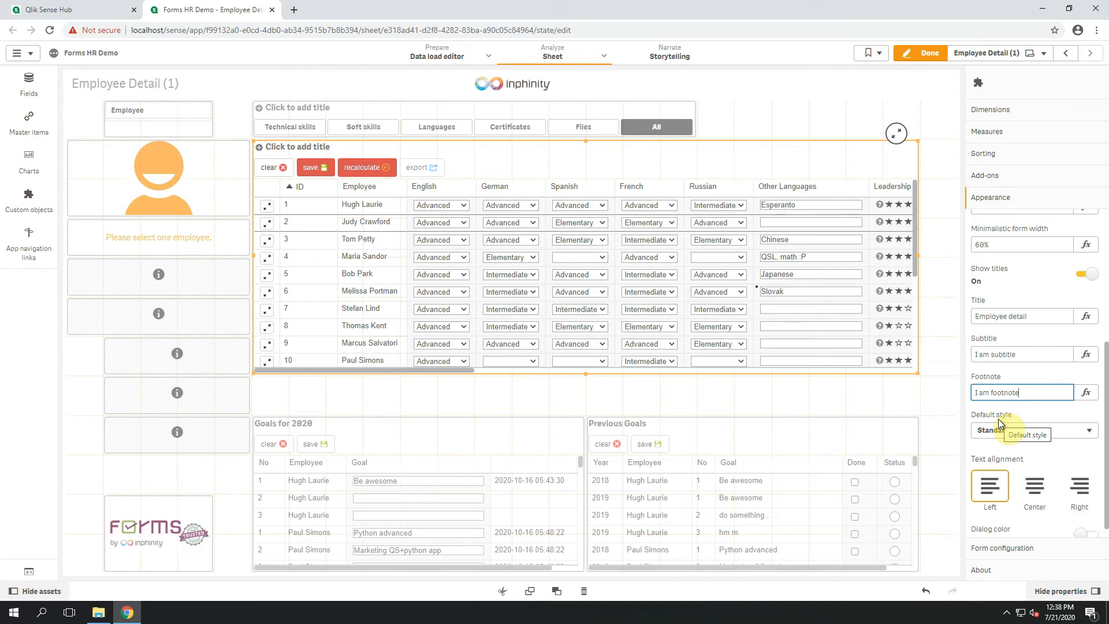
left_click(999, 431)
left_click(1006, 449)
left_click(1010, 433)
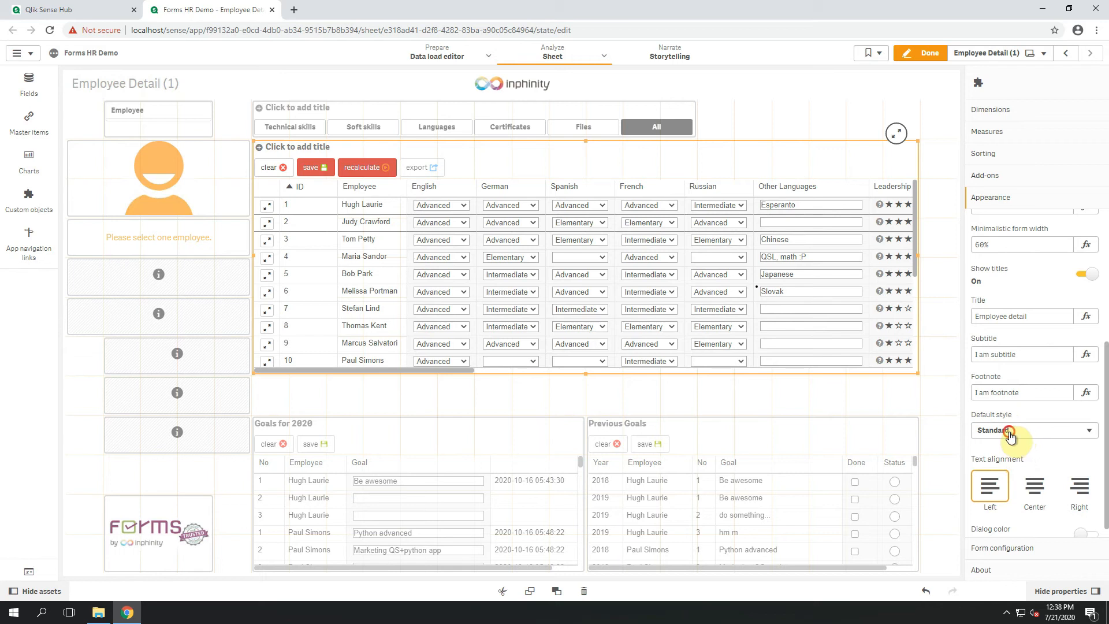
left_click(1010, 456)
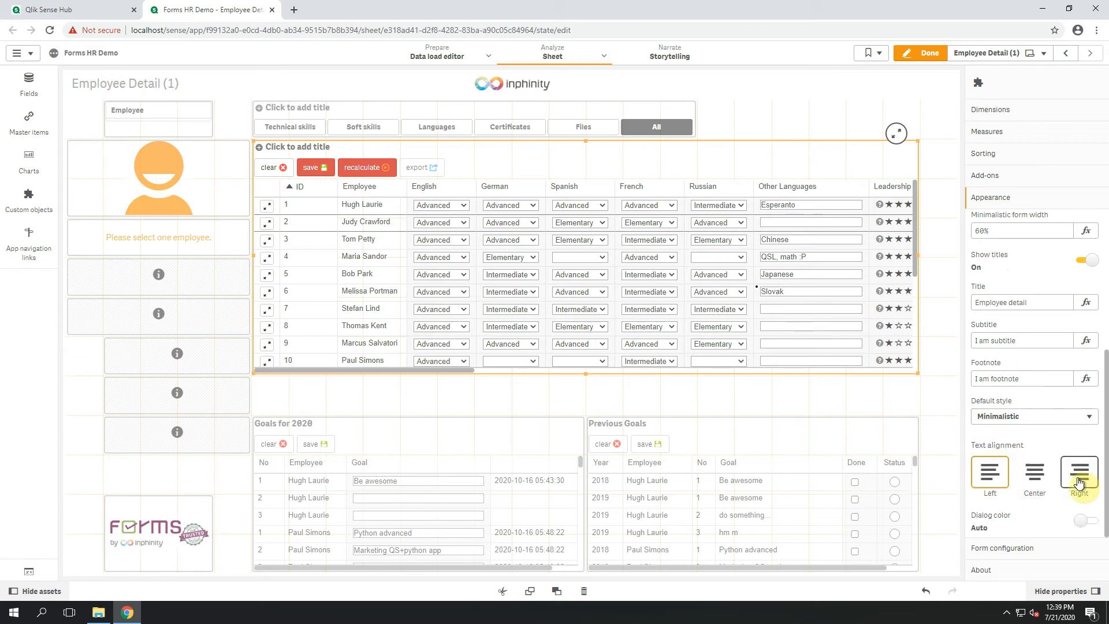
left_click(1034, 484)
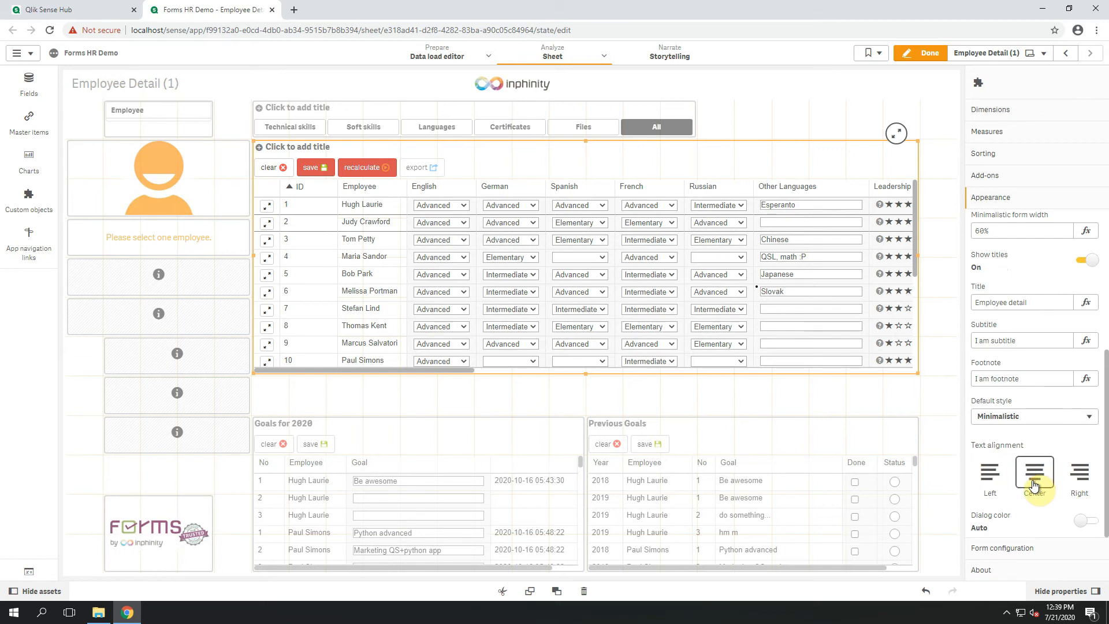
left_click(1078, 484)
Switch the dialog color to Custom and set the background color to light blue cdf5ff.
left_click(1089, 521)
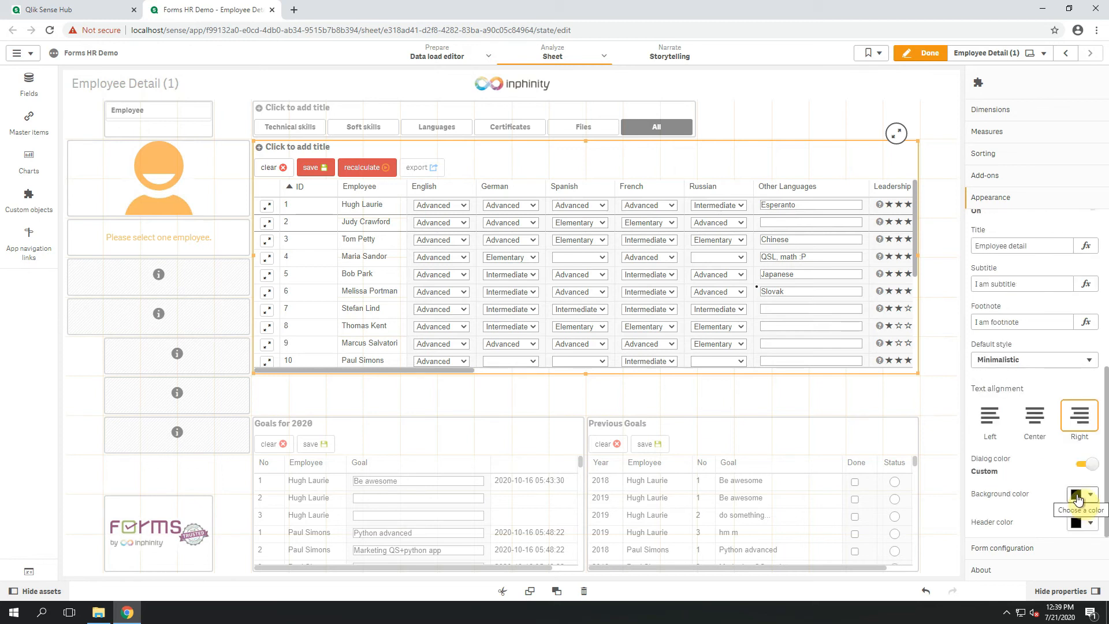
left_click(1078, 501)
left_click(1077, 498)
left_click(1078, 499)
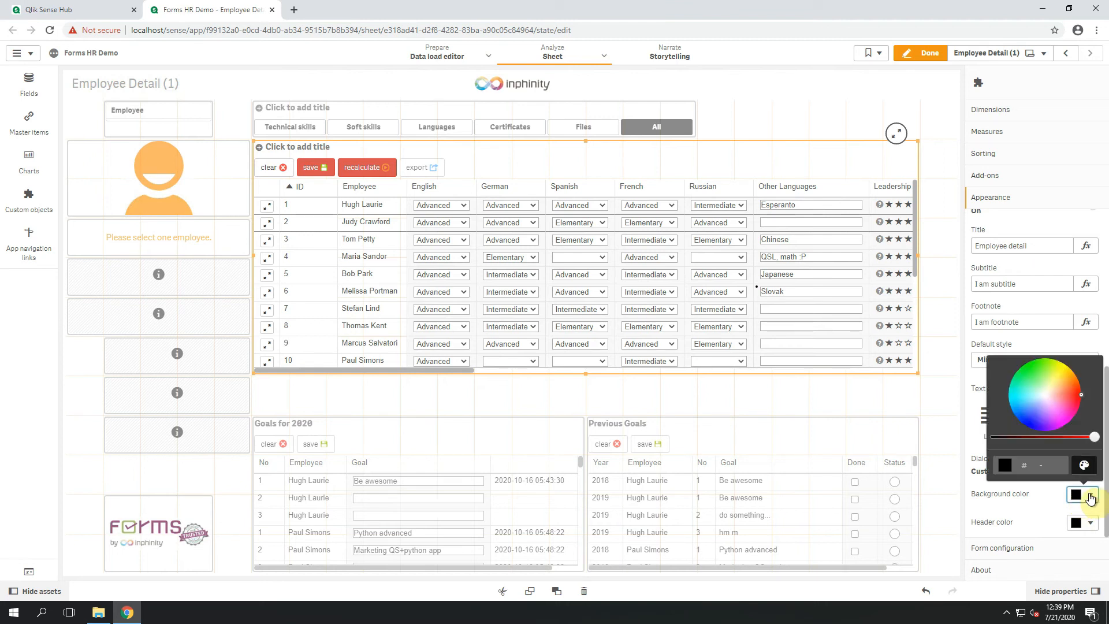
left_click(1038, 398)
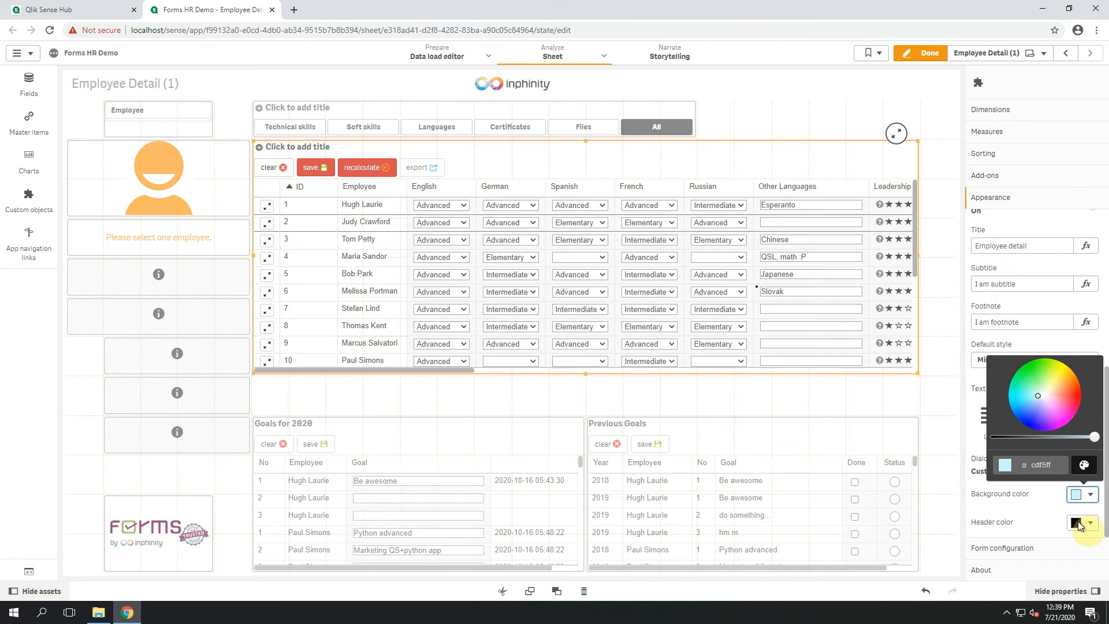
Set the dialog's header color to blue 4d79c4 and close the color picker.
left_click(1076, 527)
left_click(1076, 527)
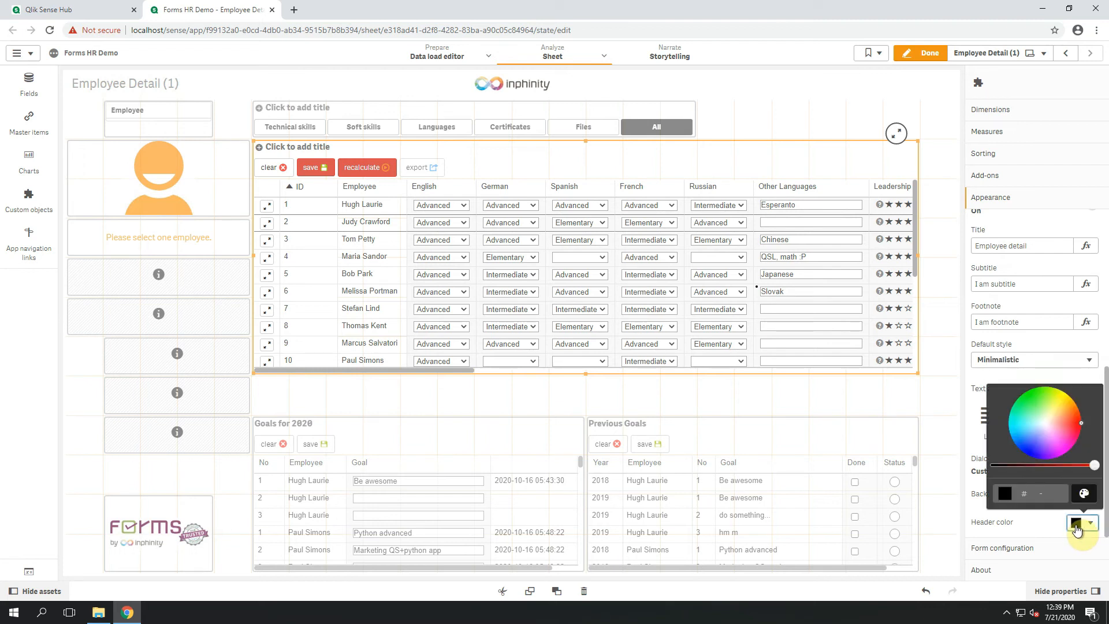
left_click(1028, 438)
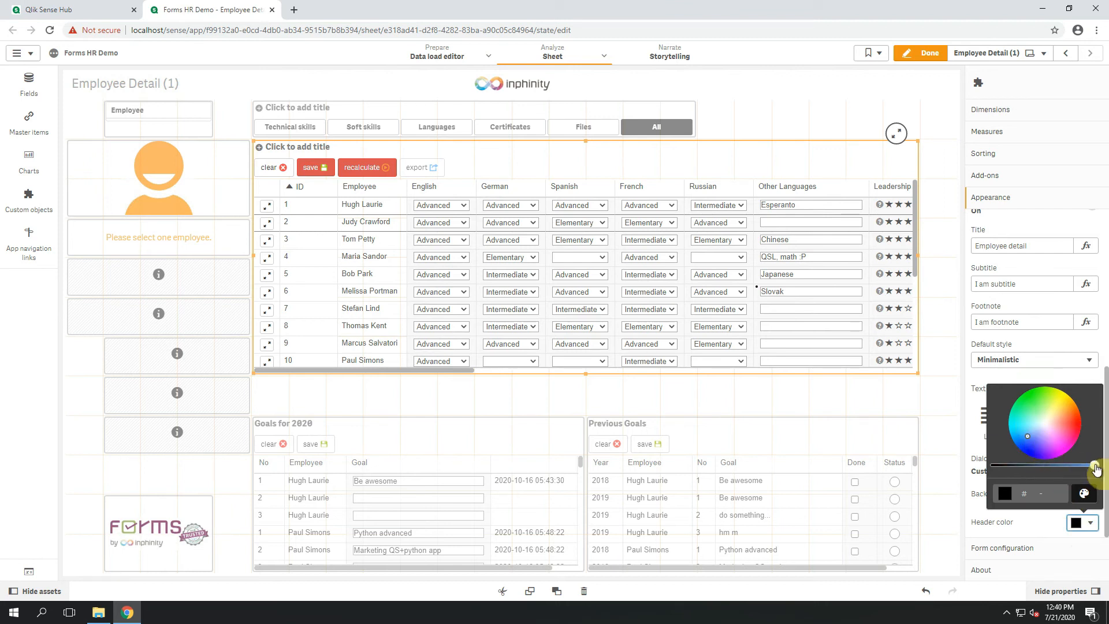
left_click(1072, 466)
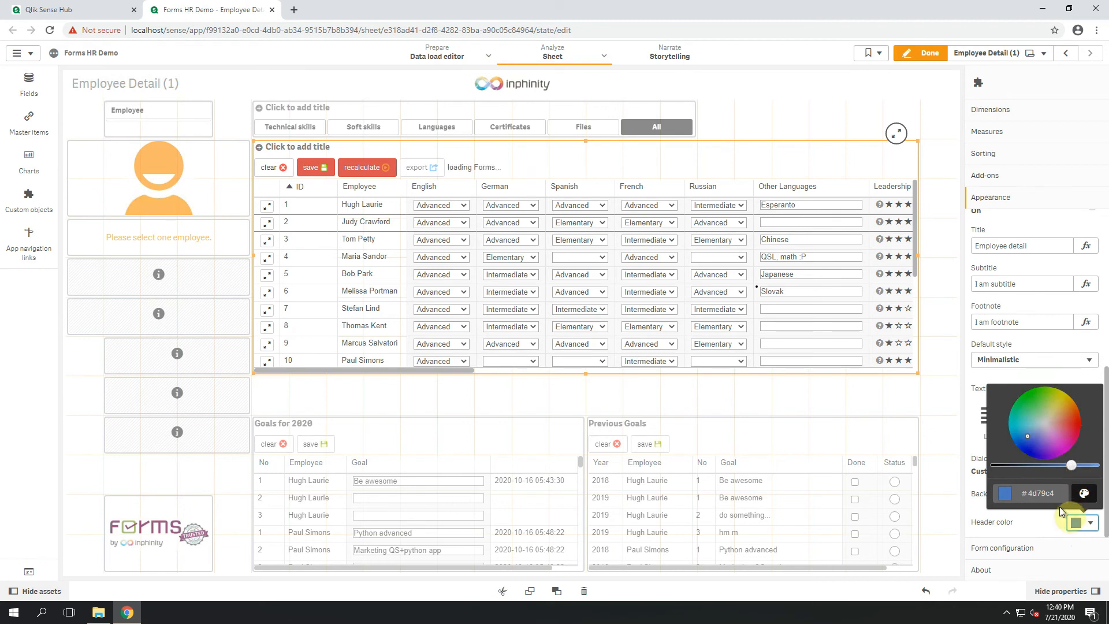
left_click(1062, 522)
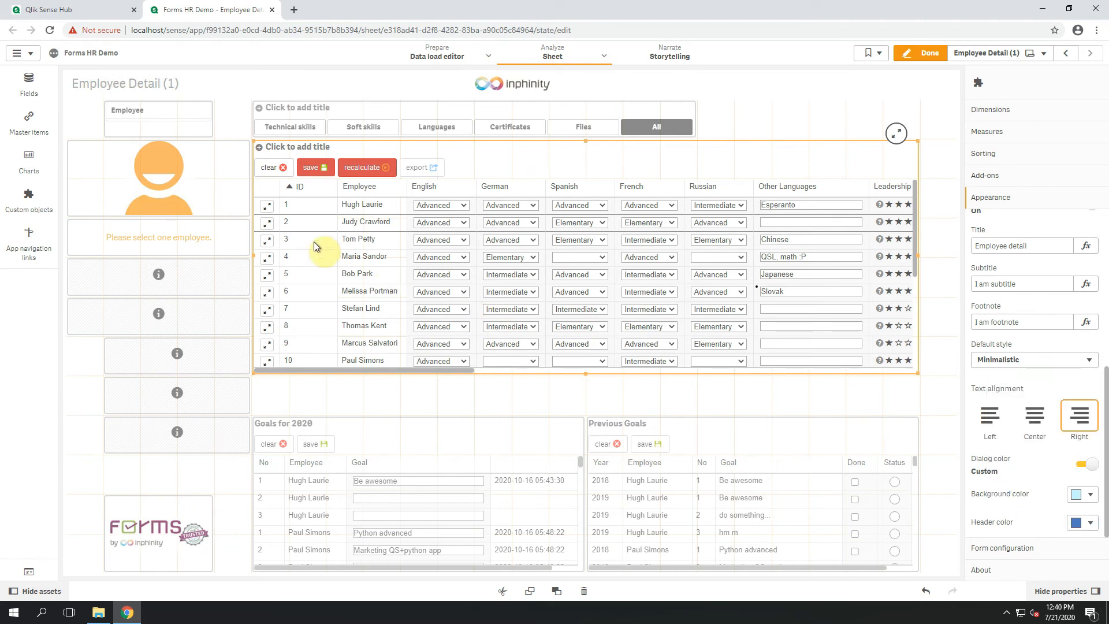
Preview the restyled row 2 employee's record in the Standard and Minimalistic layouts and accept the form.
left_click(826, 102)
left_click(830, 111)
left_click(800, 102)
left_click(802, 120)
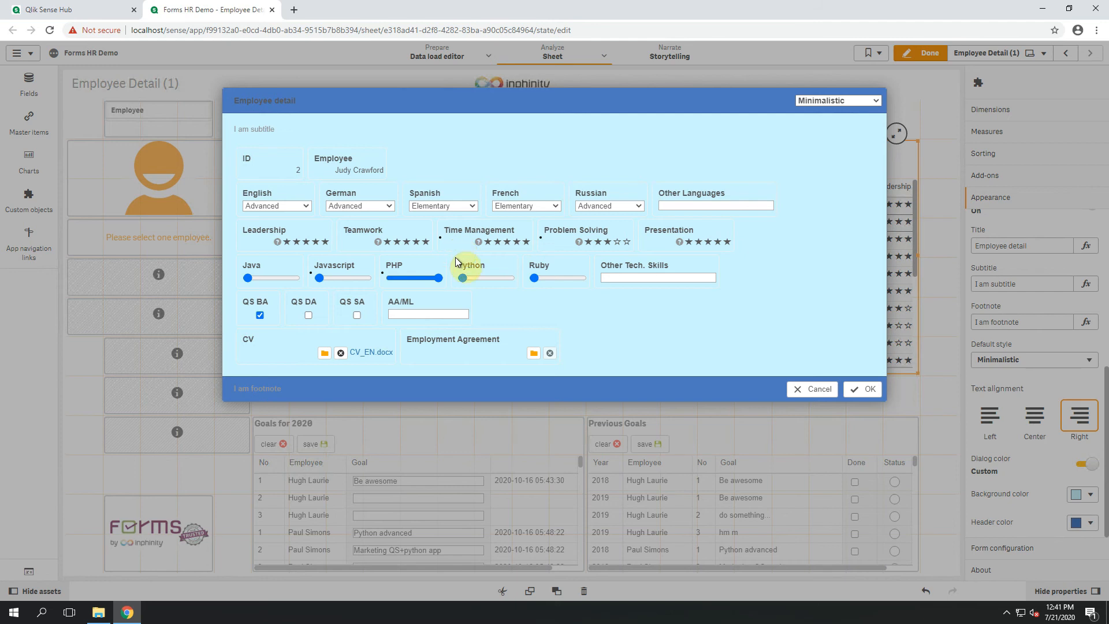
left_click(858, 388)
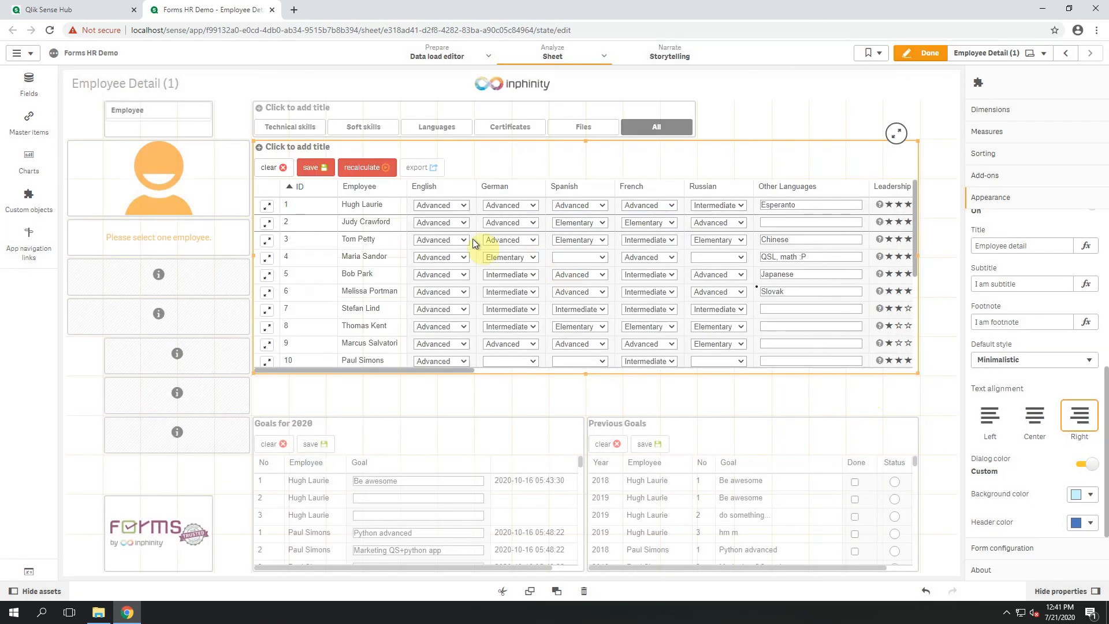
Save the skills form's pending changes and make the single record view the default view for new rows.
left_click(313, 173)
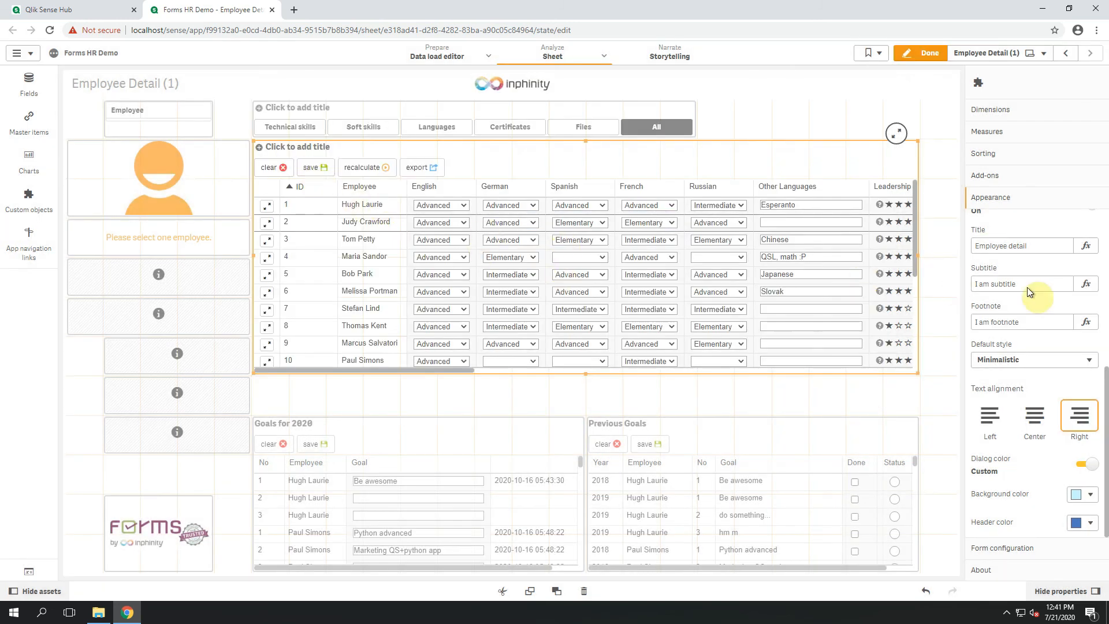
scroll(1038, 299, "up", 1)
scroll(1038, 299, "up", 2)
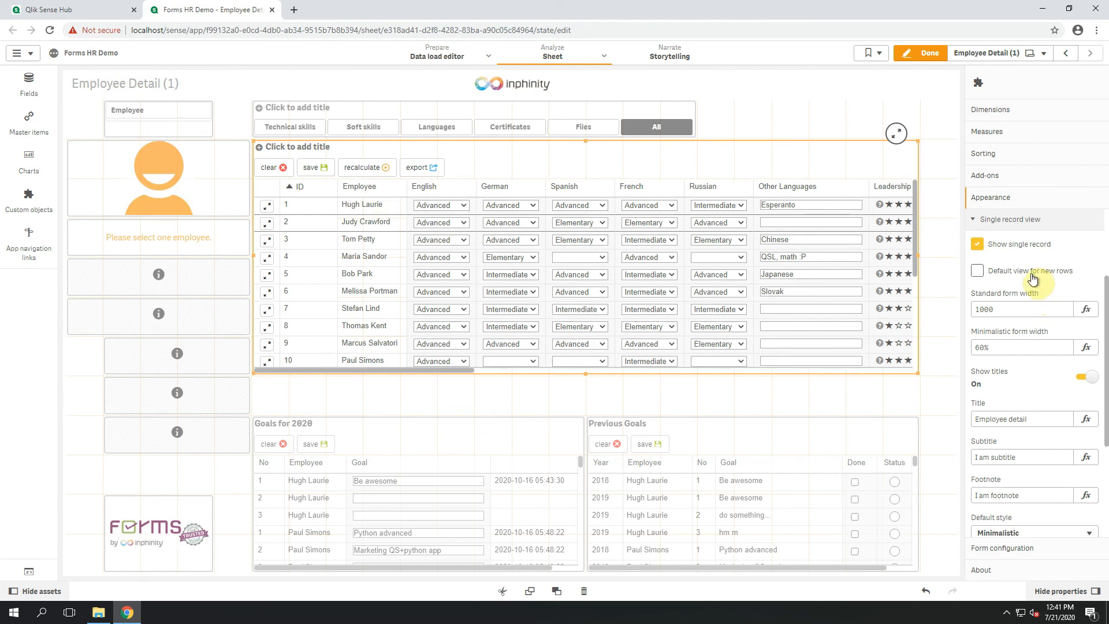
left_click(1032, 277)
Enable adding rows in the skills form's advanced settings and finish editing the sheet.
left_click(1023, 199)
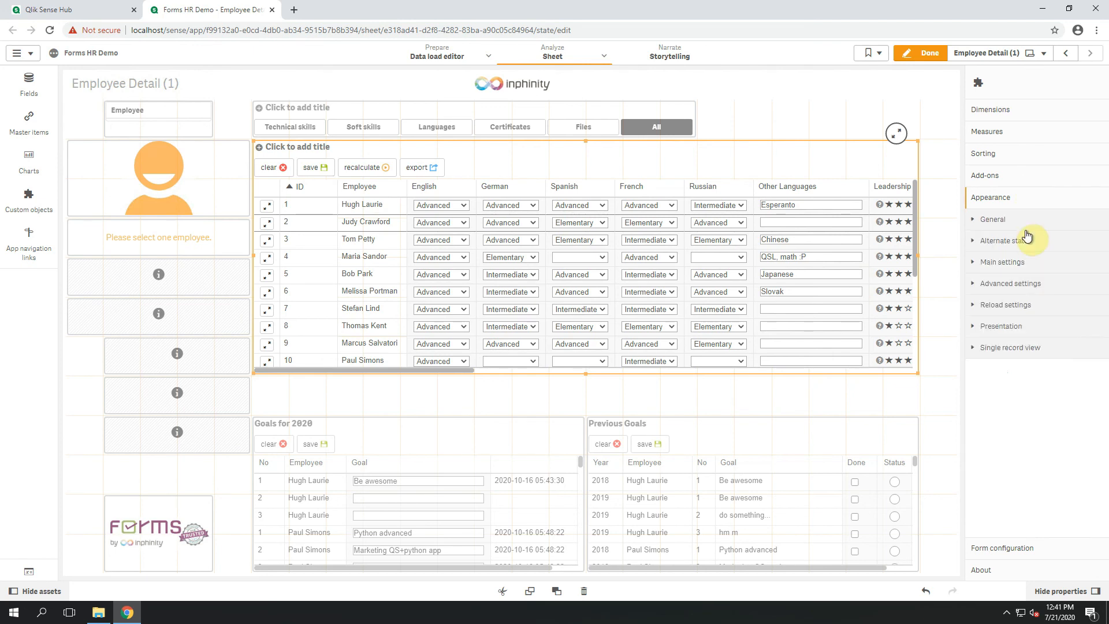
left_click(1034, 283)
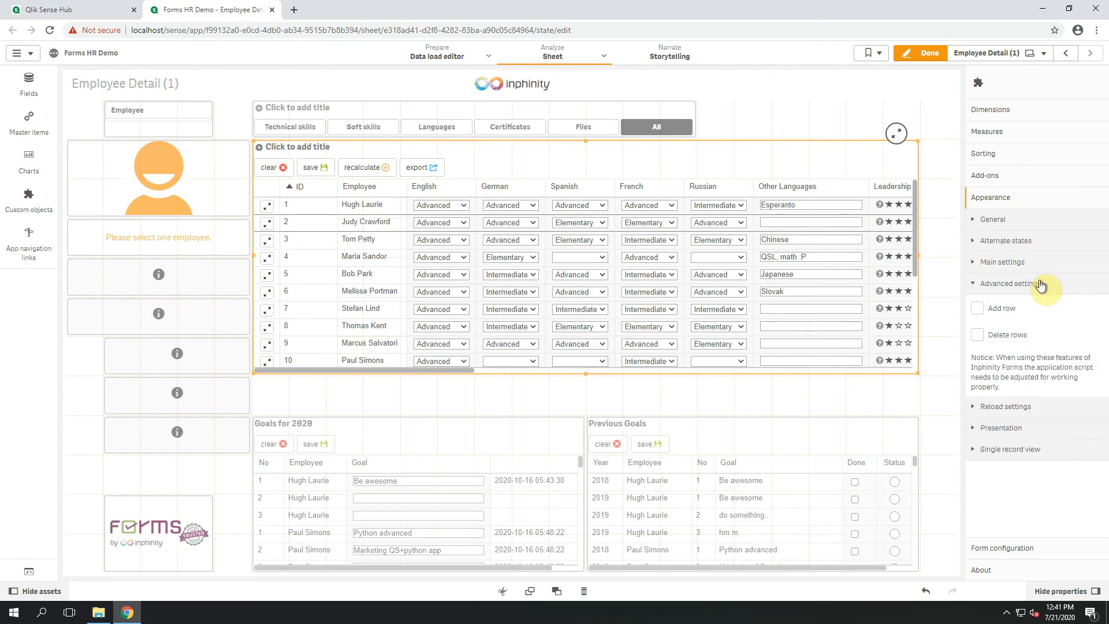
left_click(1000, 312)
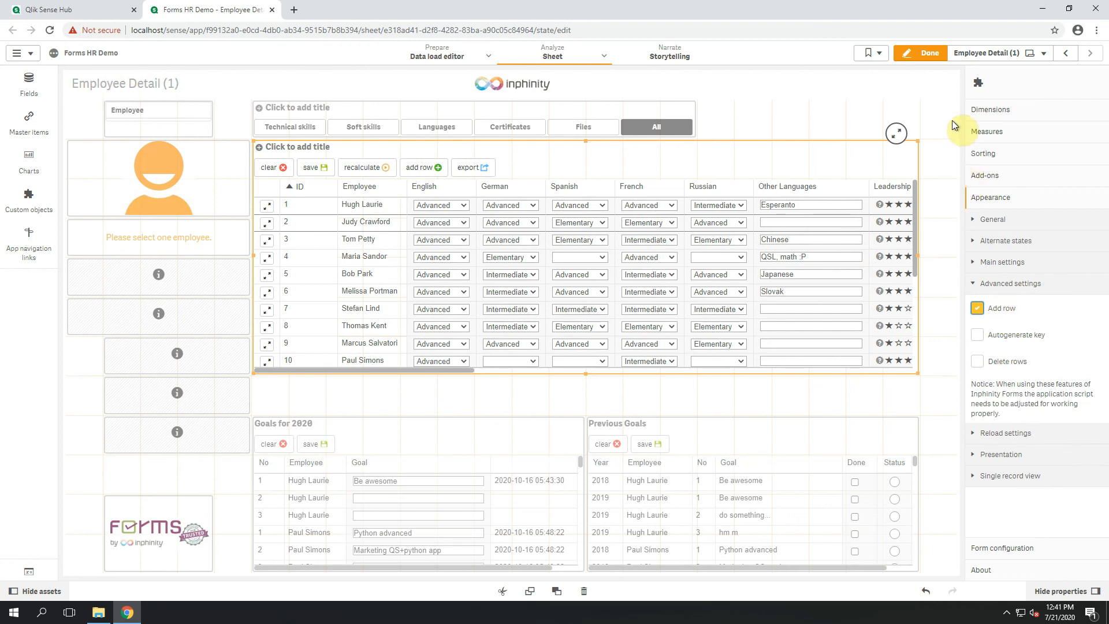
left_click(926, 54)
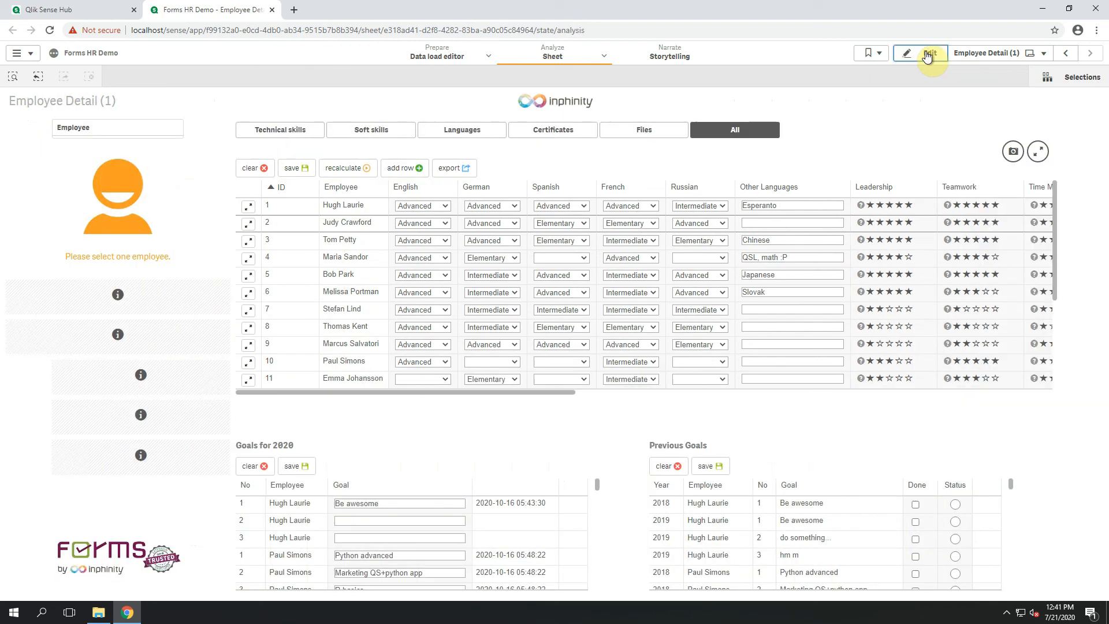
Try adding a new row through the skills form's single record dialog, cancel the dialog and clear the unsaved row.
left_click(405, 173)
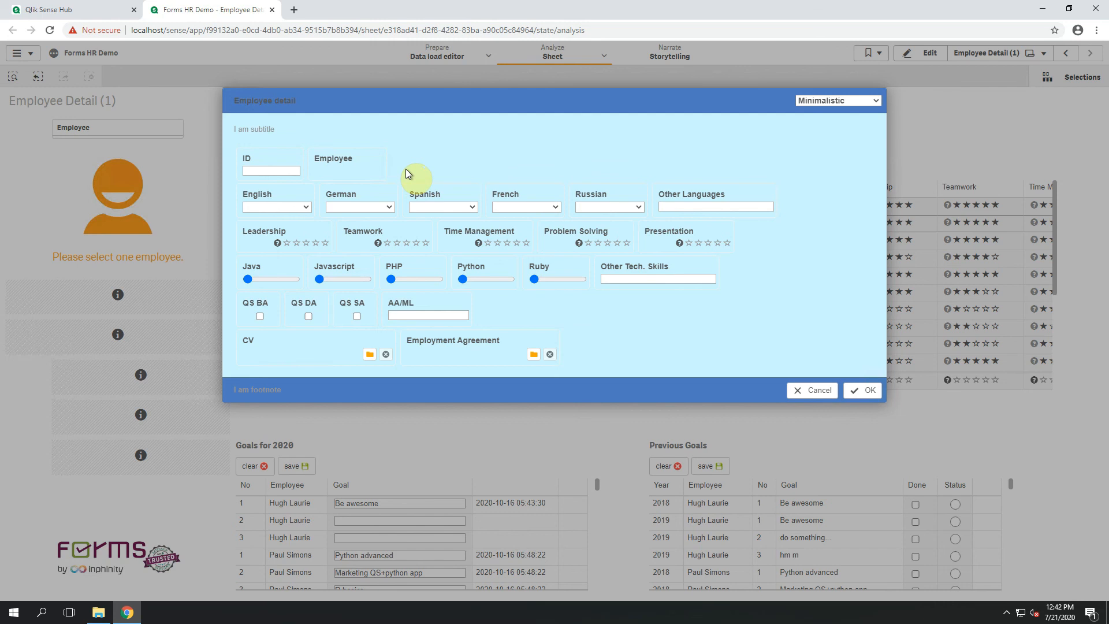
left_click(804, 392)
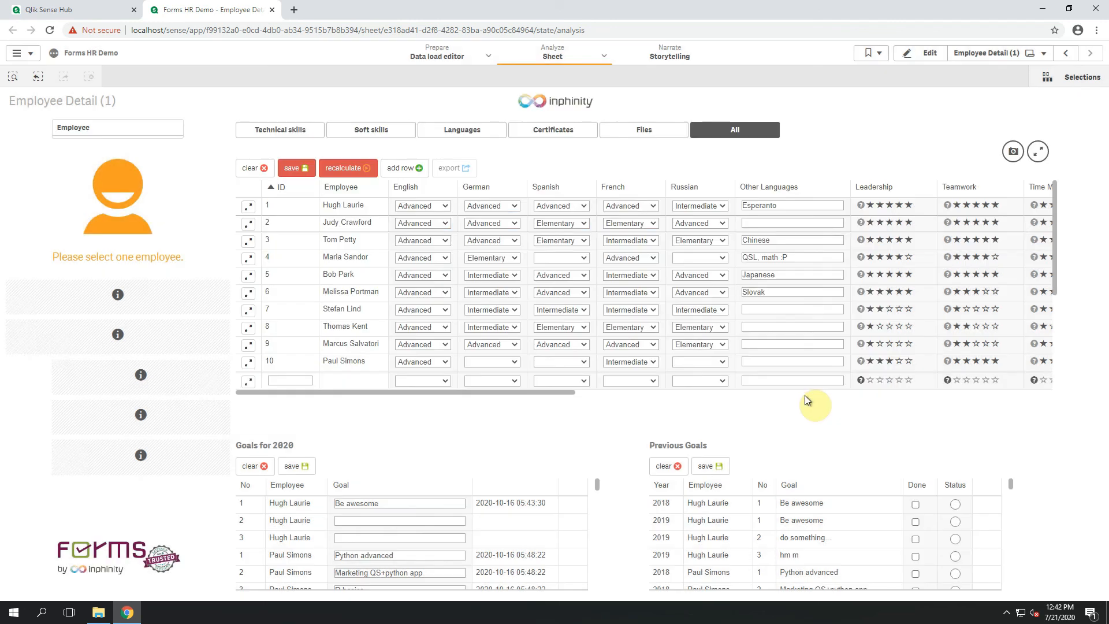
left_click(263, 168)
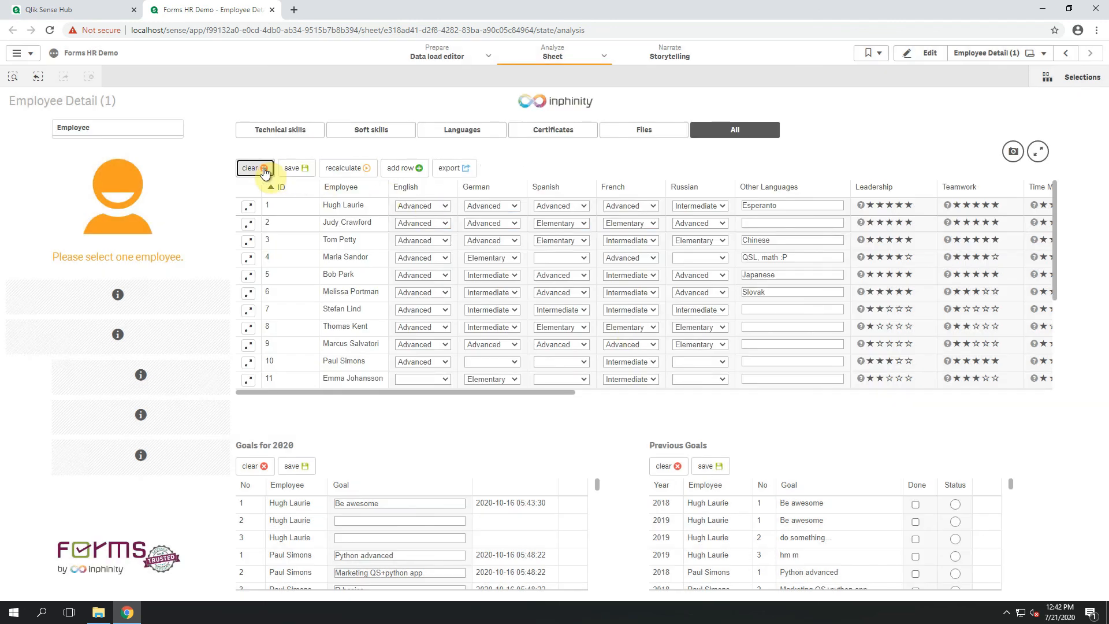